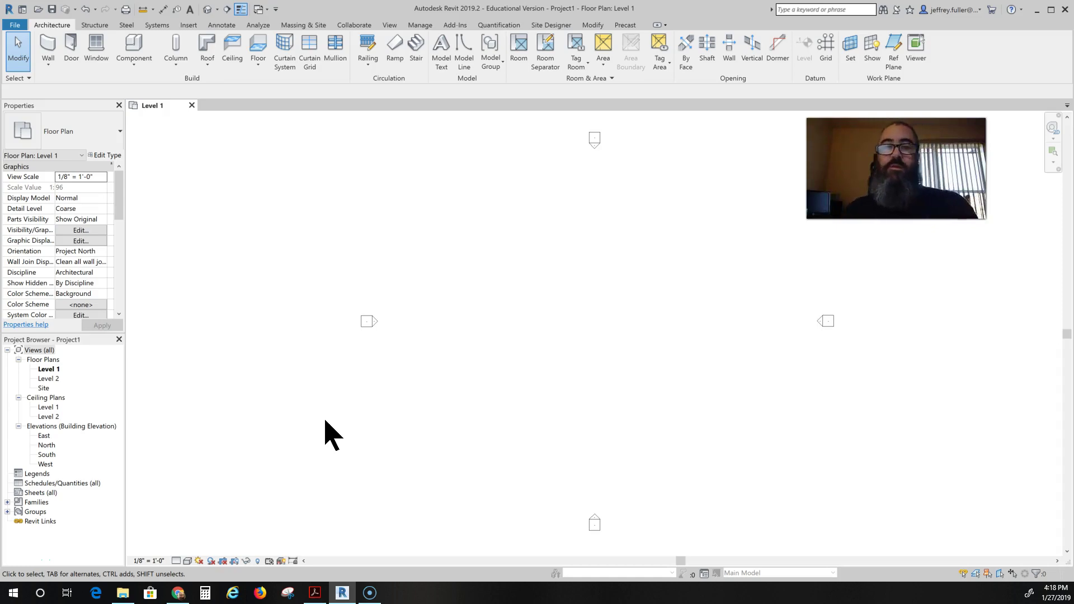
Adjust the empty floor plan view, shifting it slightly left.
click(360, 333)
click(331, 281)
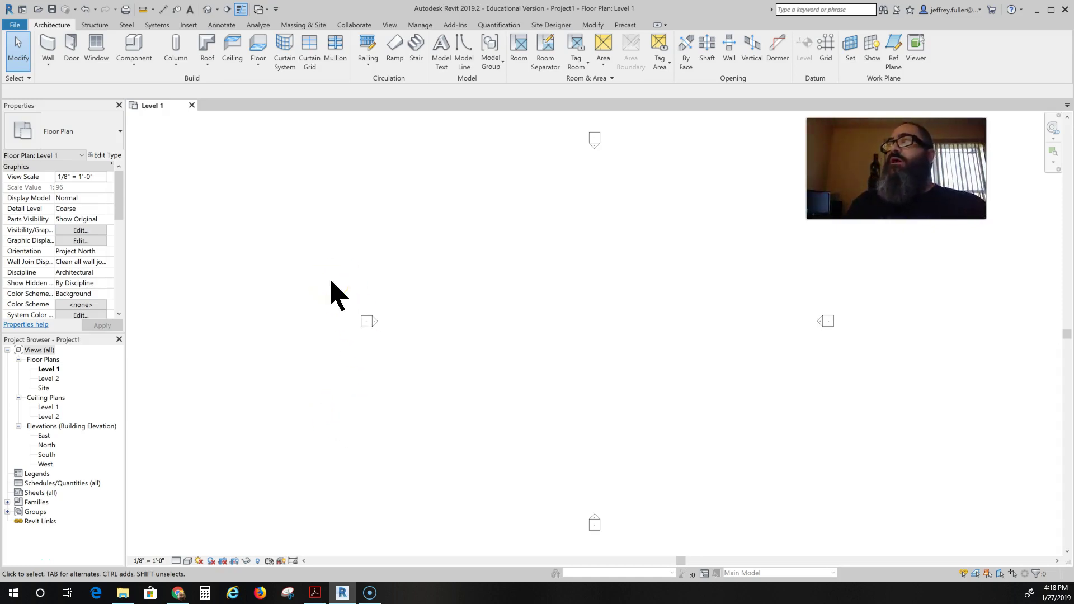
click(367, 282)
middle_drag(421, 320, 364, 320)
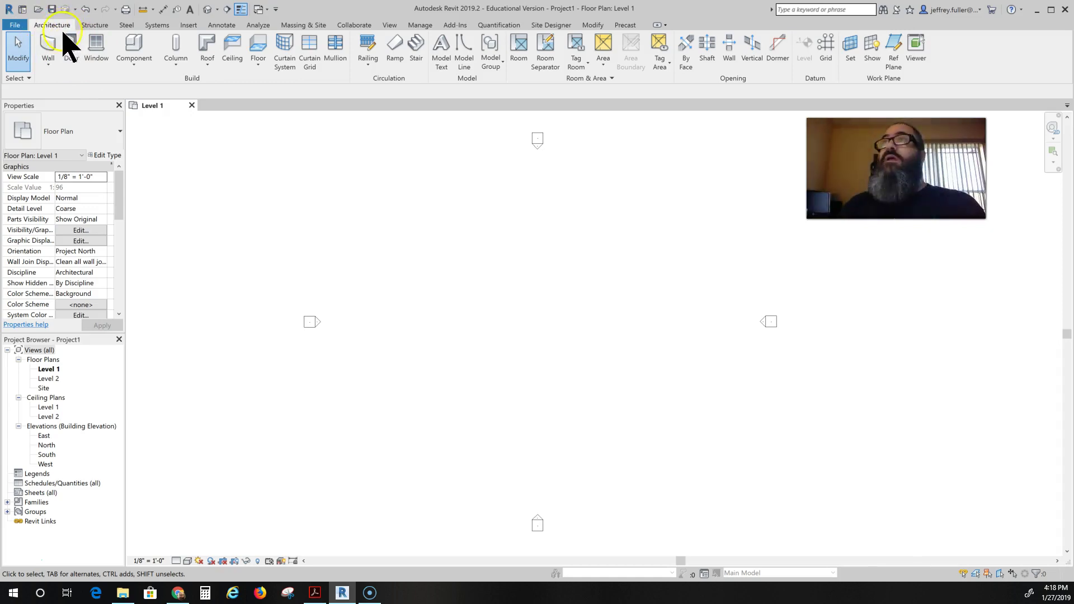
Start the Wall tool and browse the Basic Wall type list in Properties.
click(52, 44)
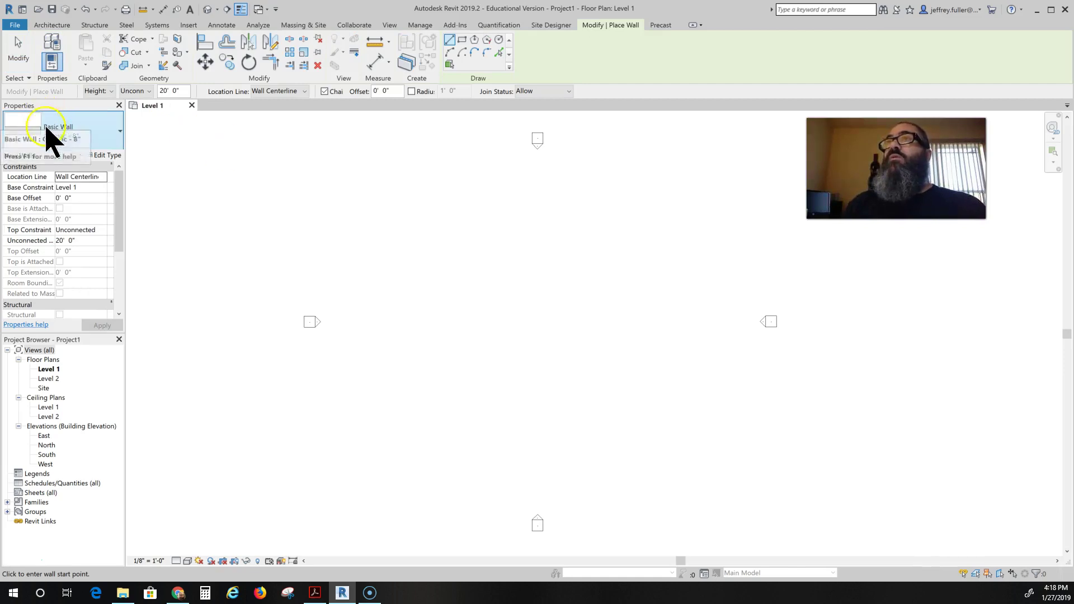
click(102, 129)
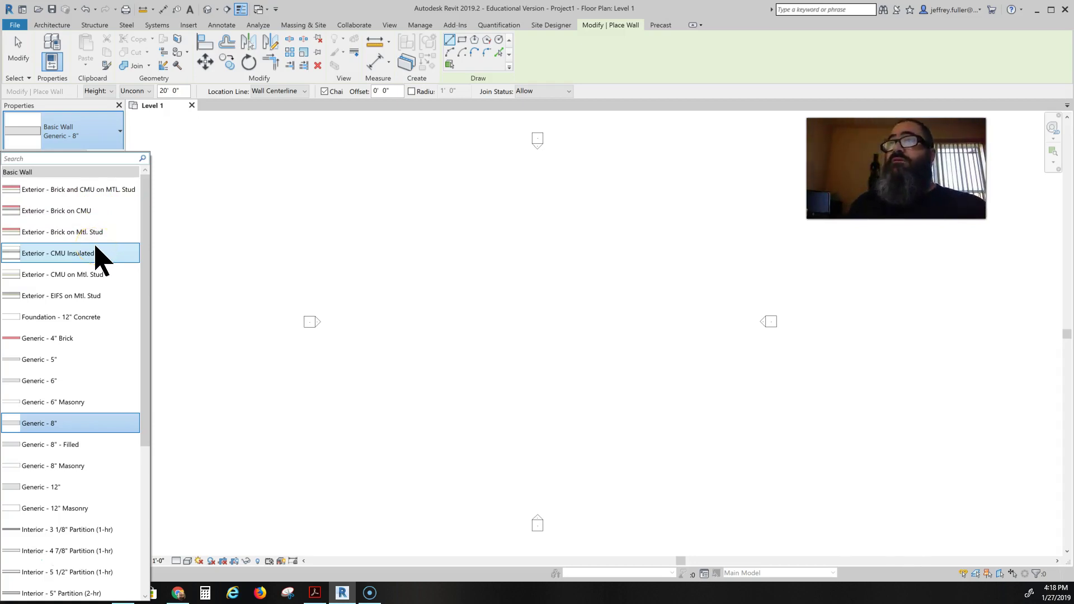
scroll(94, 252, down, 6)
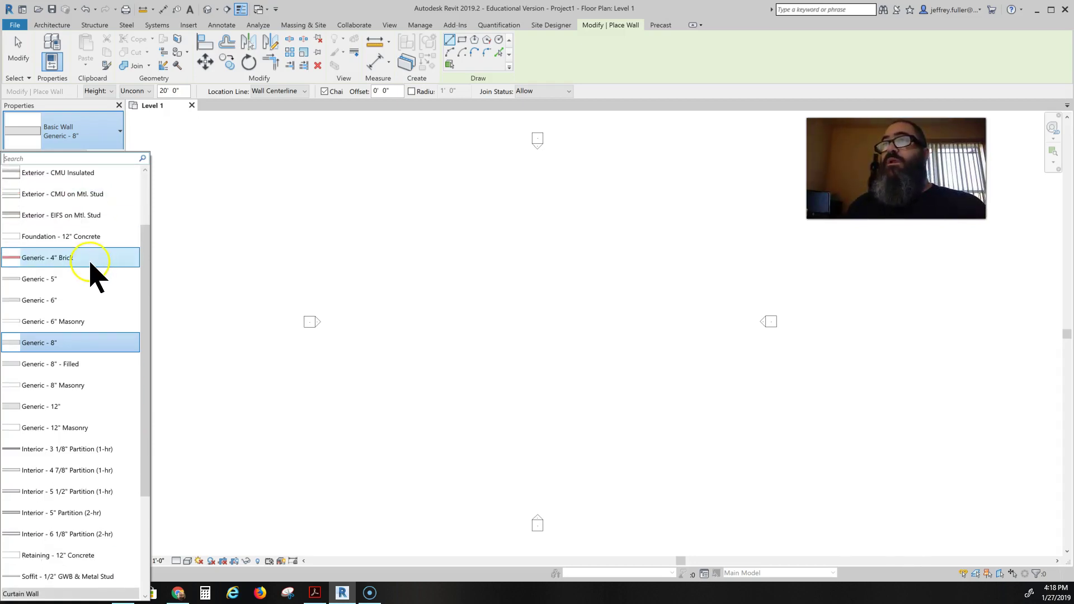
scroll(91, 274, down, 3)
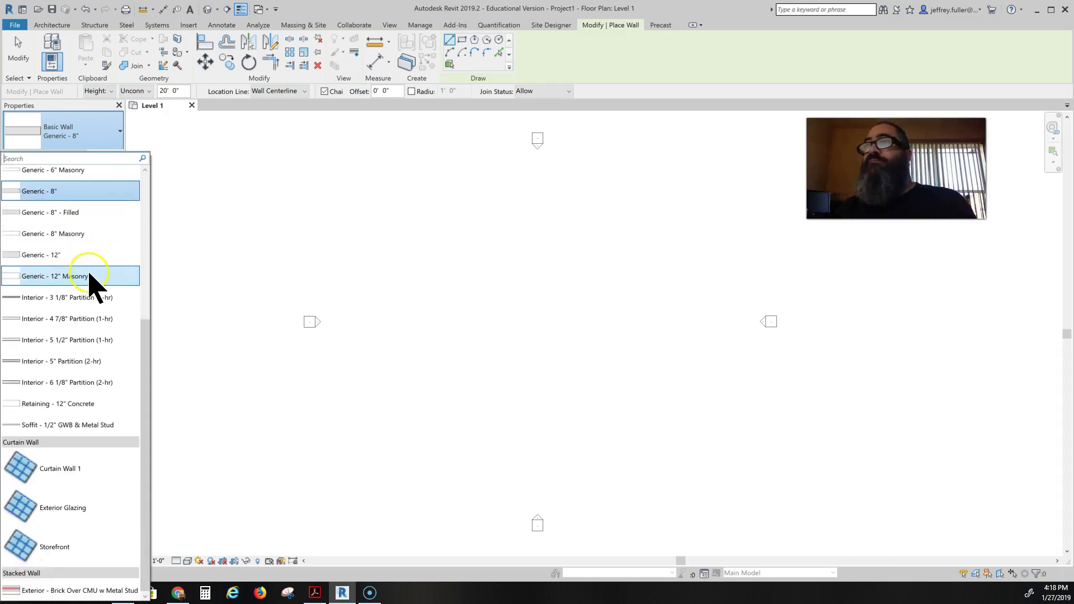
scroll(91, 280, up, 9)
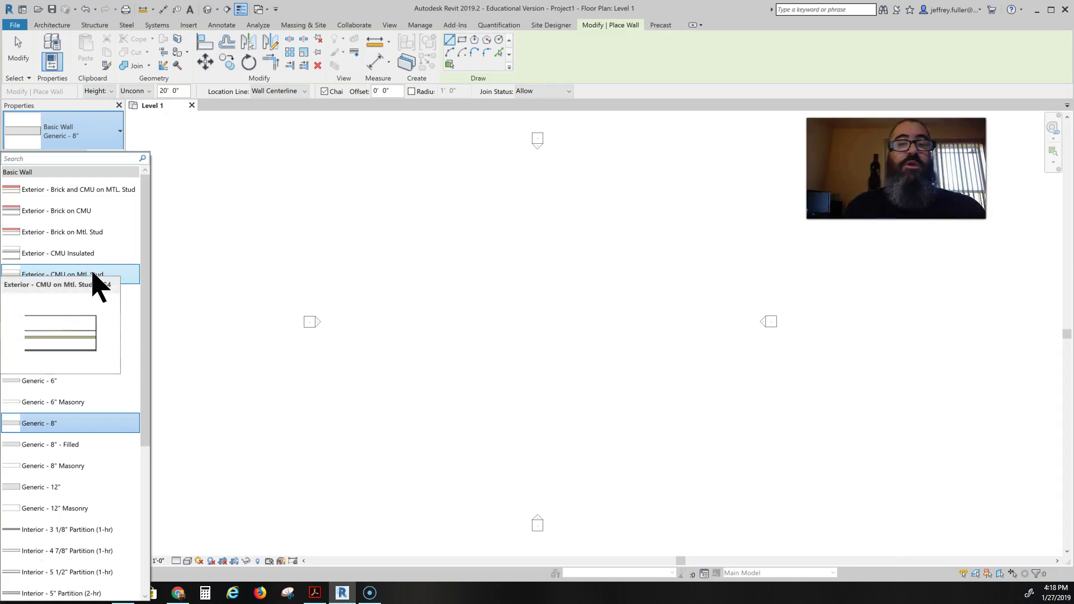
click(106, 324)
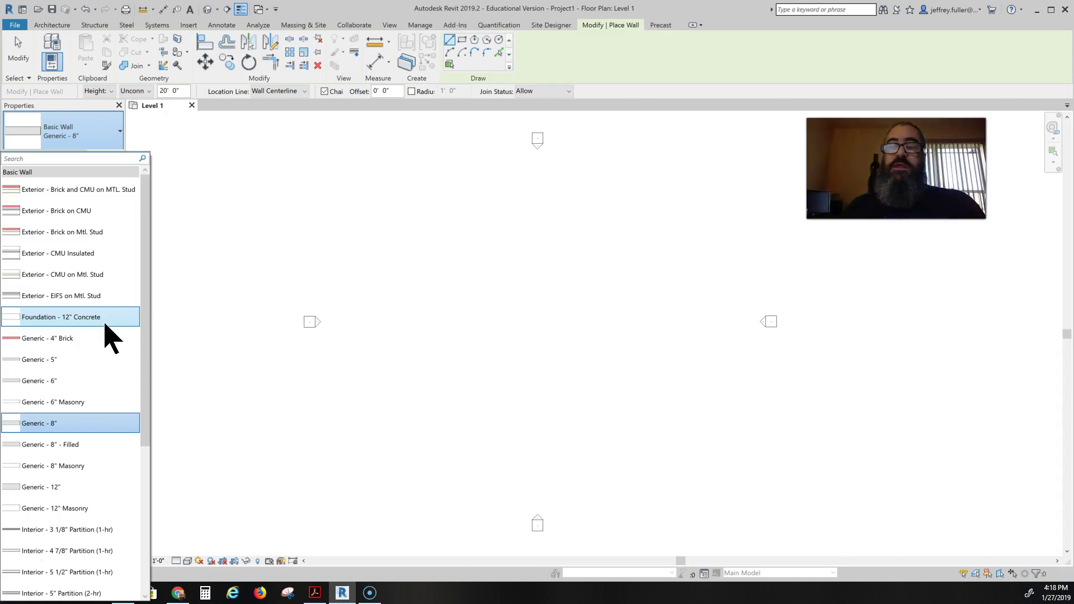
click(110, 324)
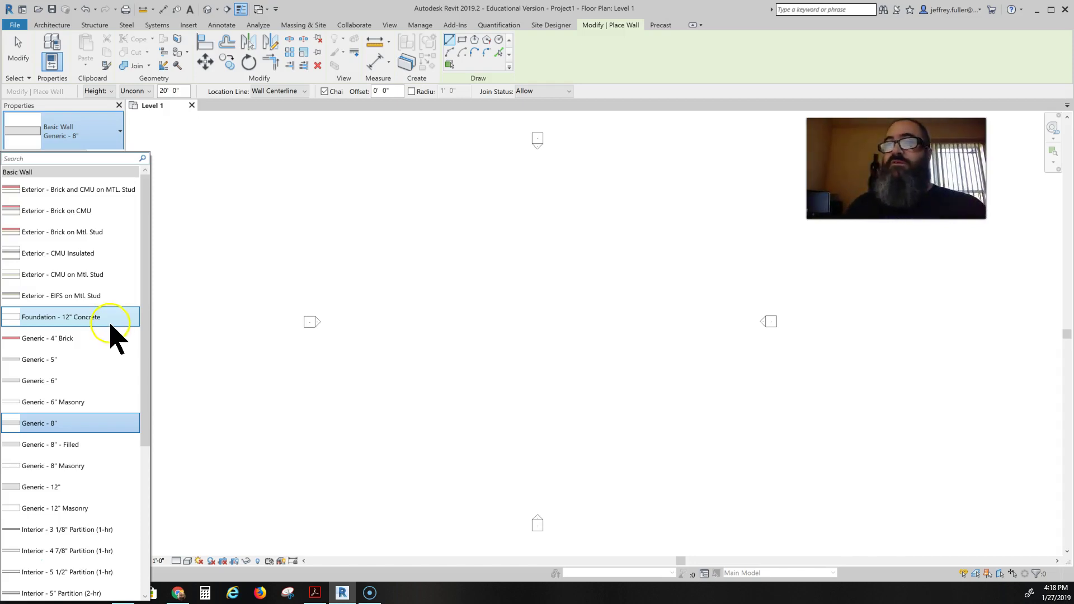
click(83, 223)
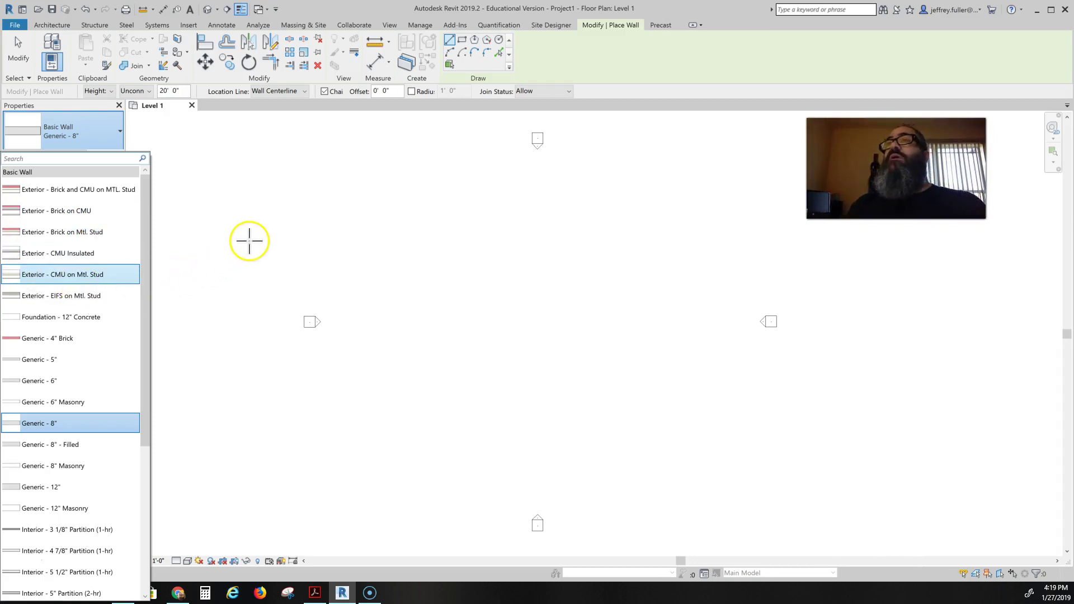
Use Exterior - Brick on Mtl. Stud to chain walls: 88' top, right, bottom, 20' up, 16' left, diagonal, closed.
click(58, 240)
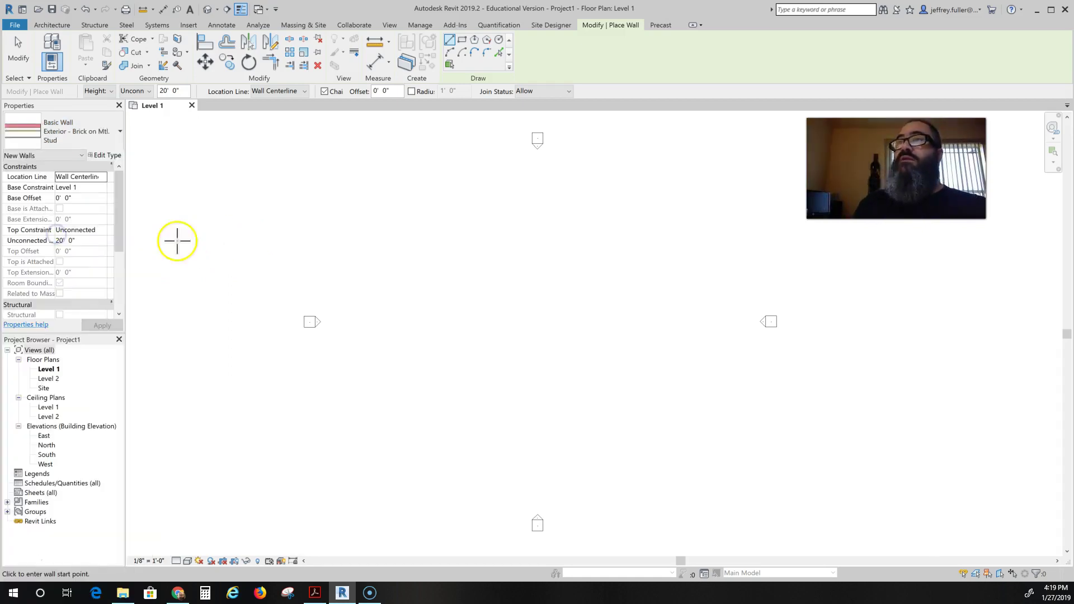
click(369, 211)
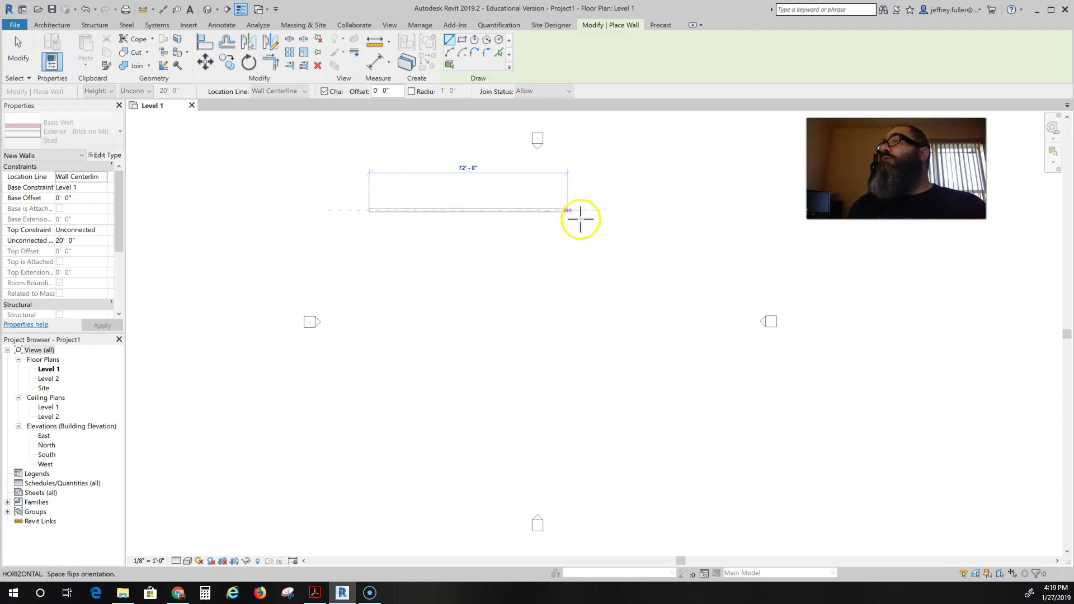
click(614, 211)
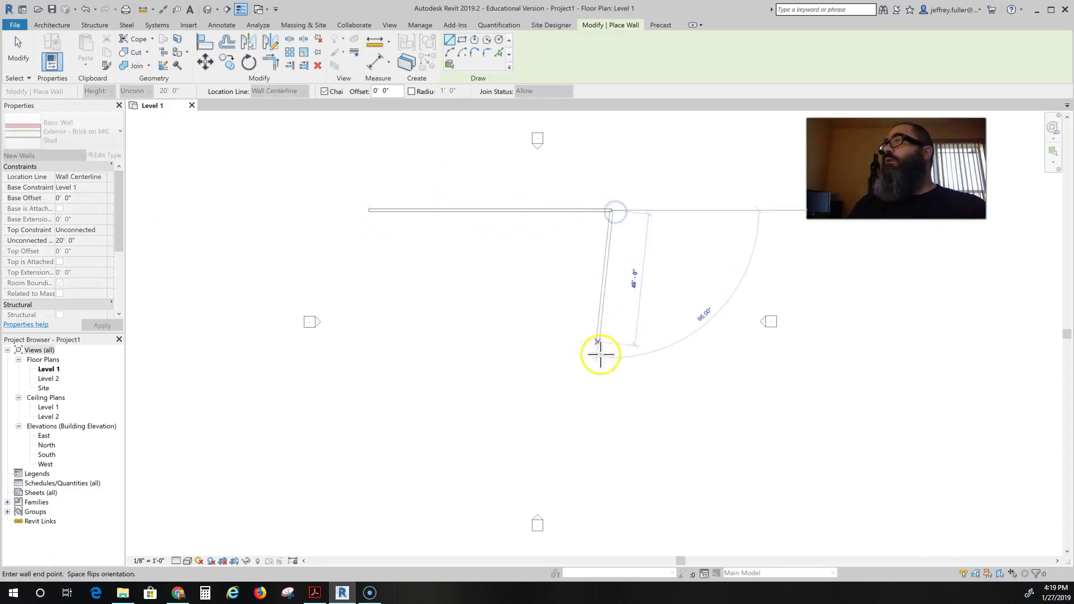
click(612, 397)
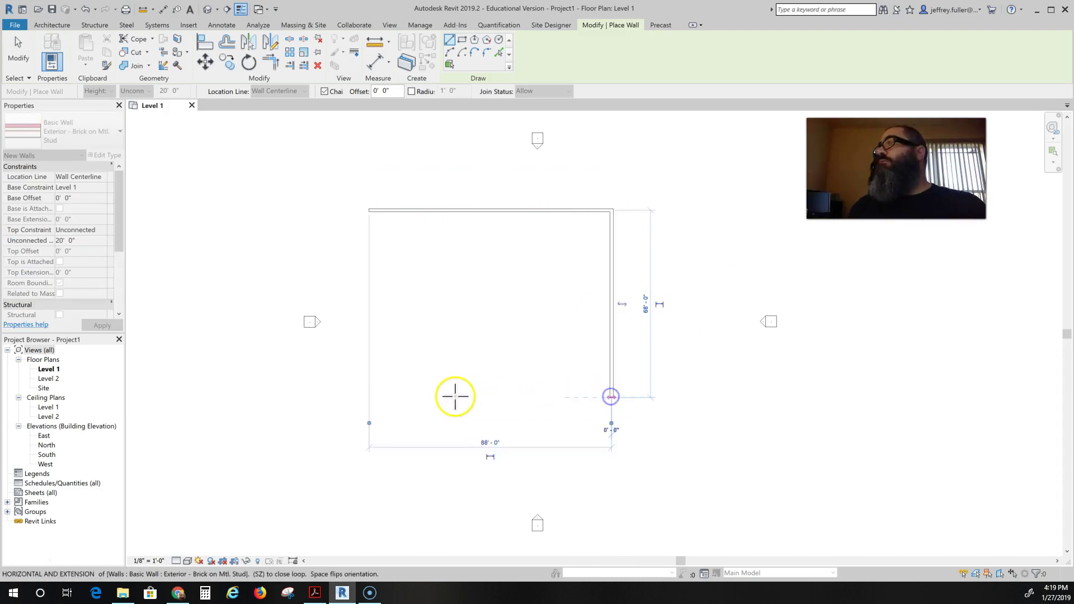
click(447, 397)
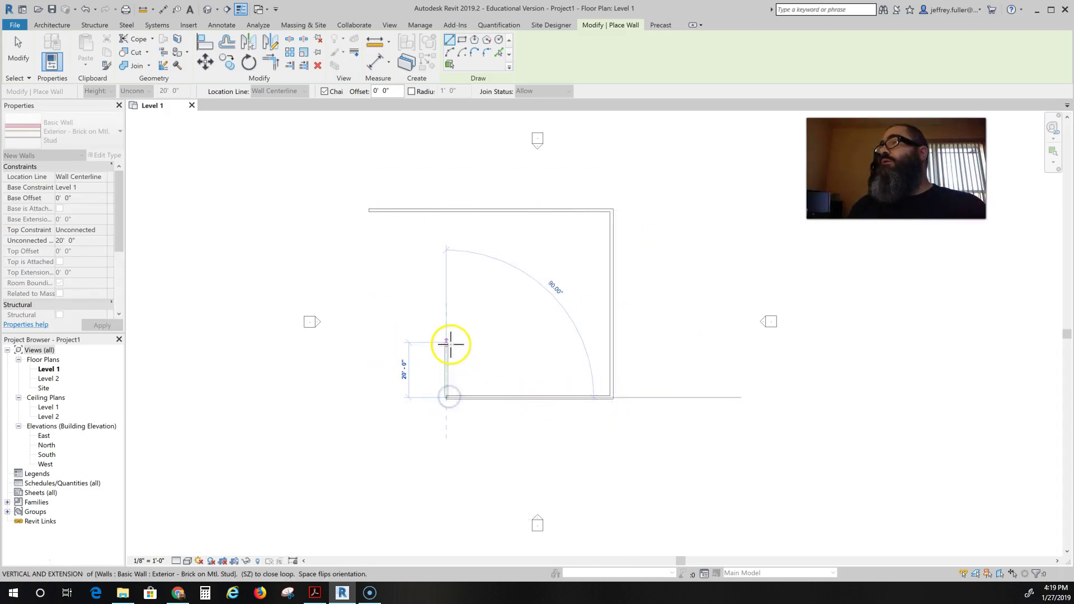
click(448, 342)
click(398, 343)
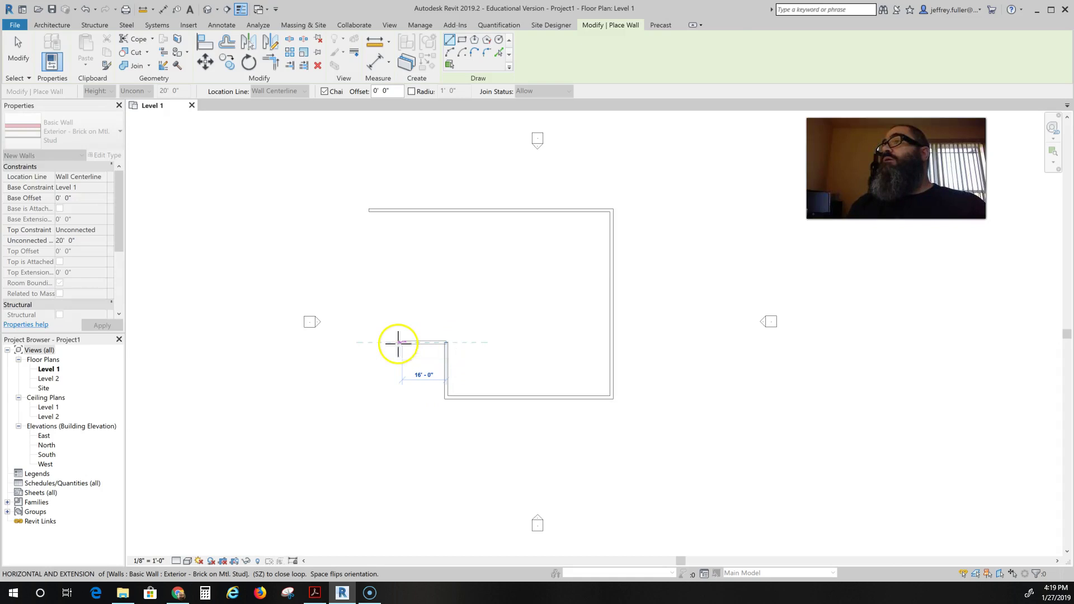
click(369, 308)
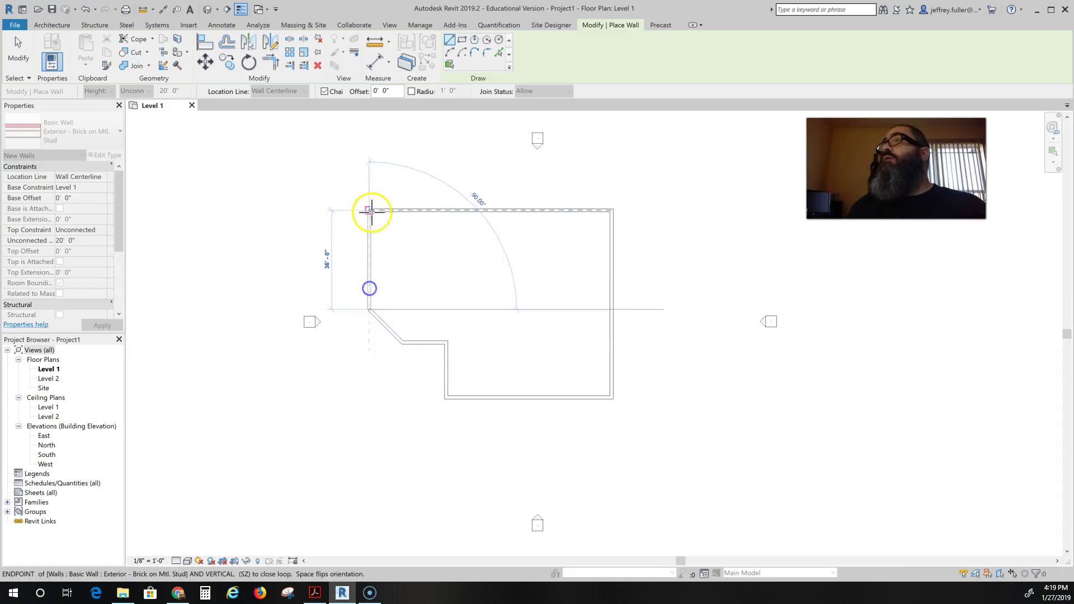
click(369, 211)
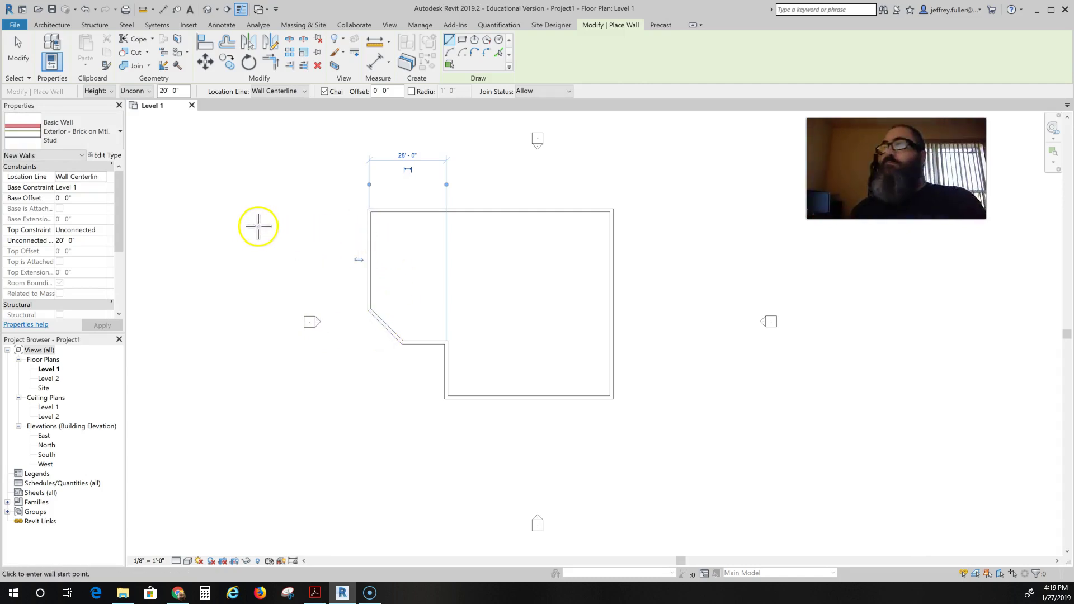
key(Escape)
key(Escape)
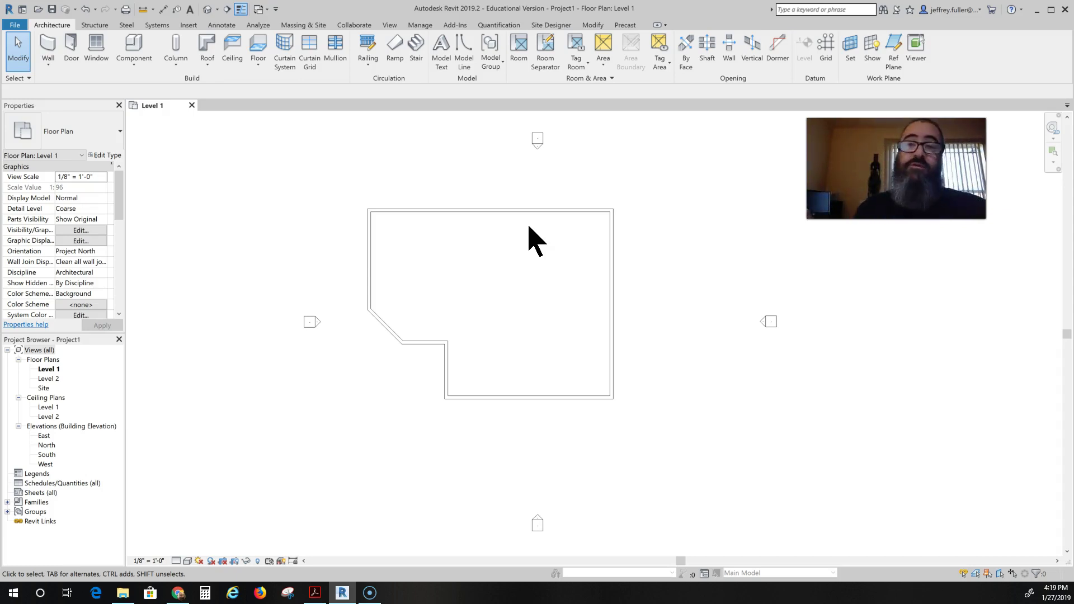
Select the top wall of the new outline and zoom in on it.
click(511, 241)
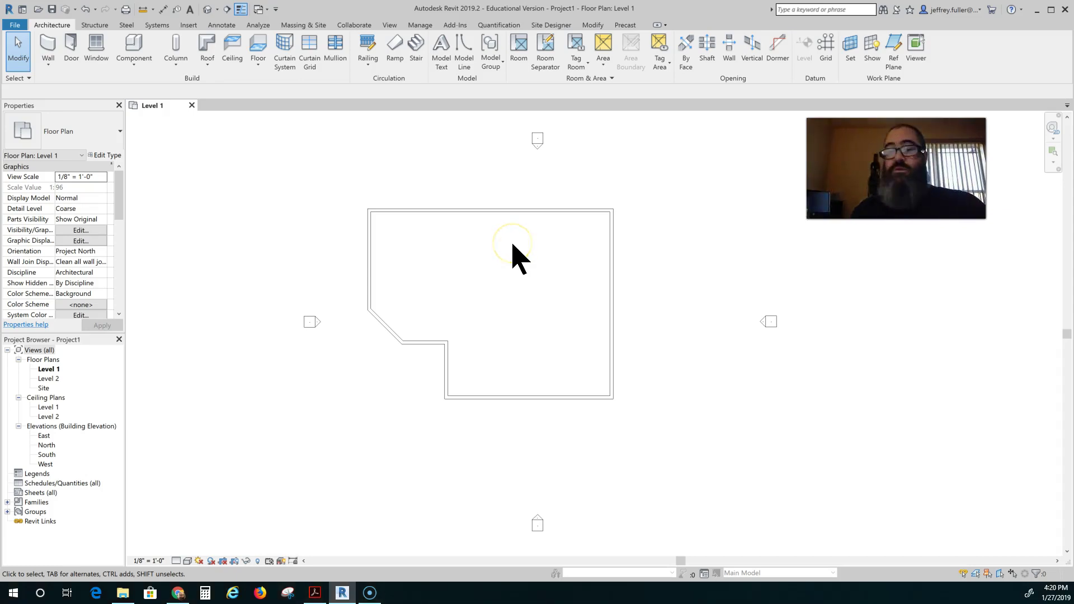
click(513, 228)
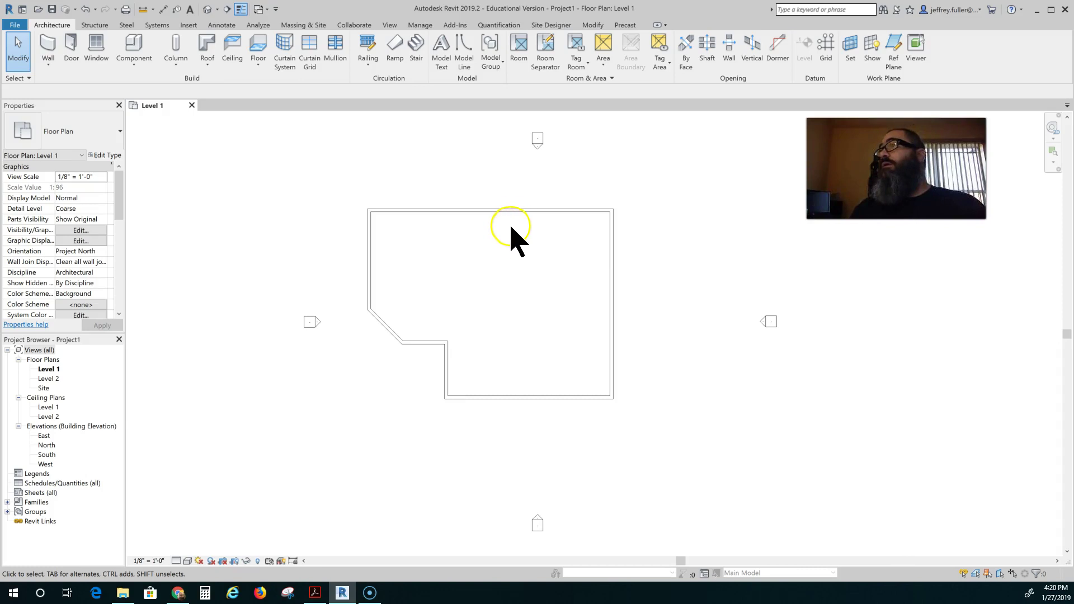
click(506, 241)
scroll(506, 241, up, 2)
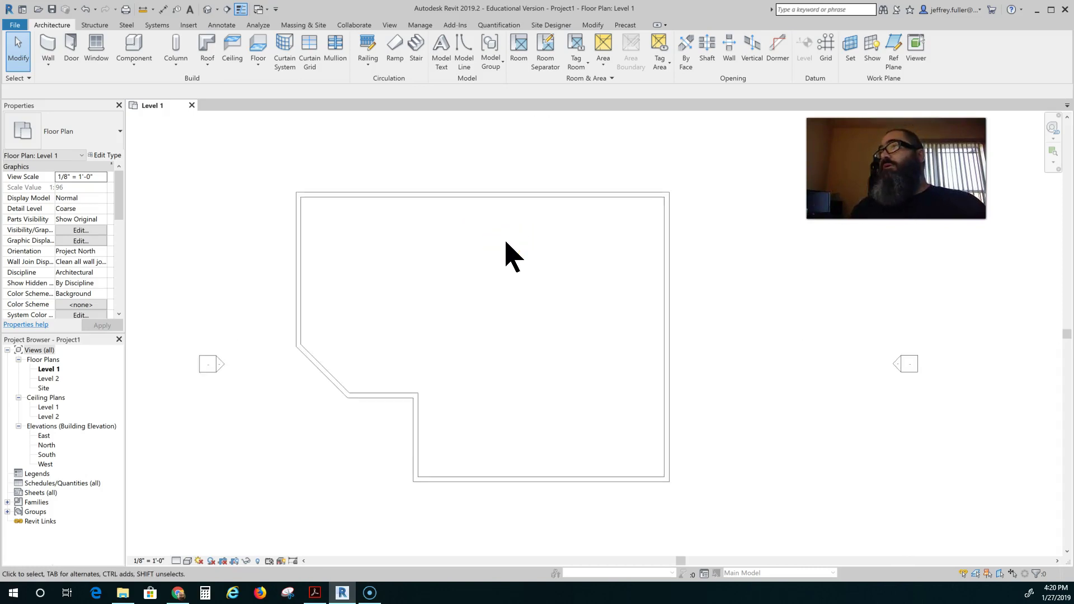
Select the top wall, flip its orientation and back, and nudge its right end.
click(477, 196)
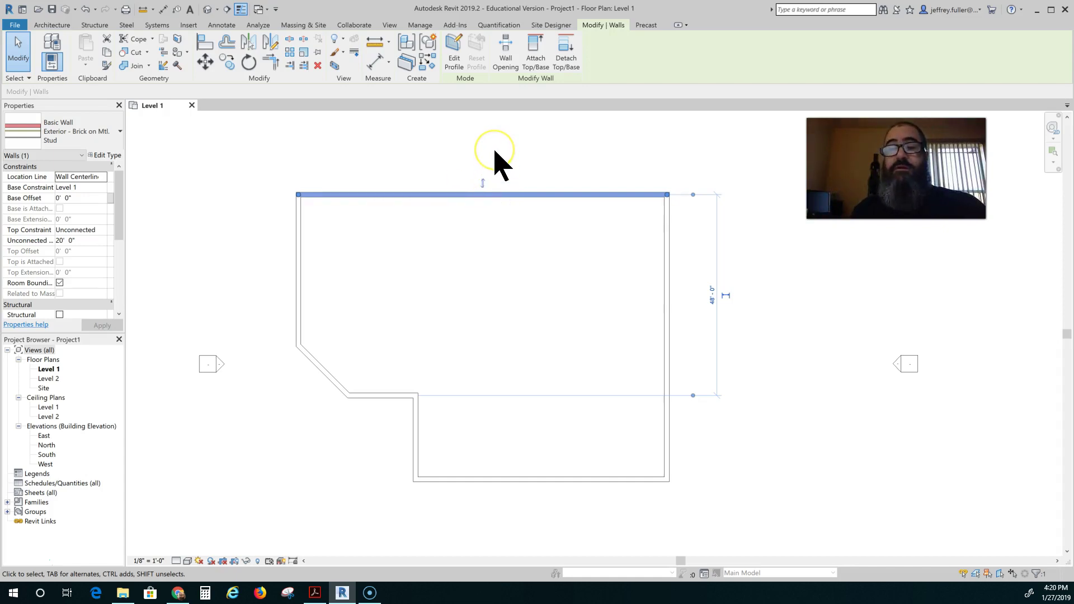
click(483, 183)
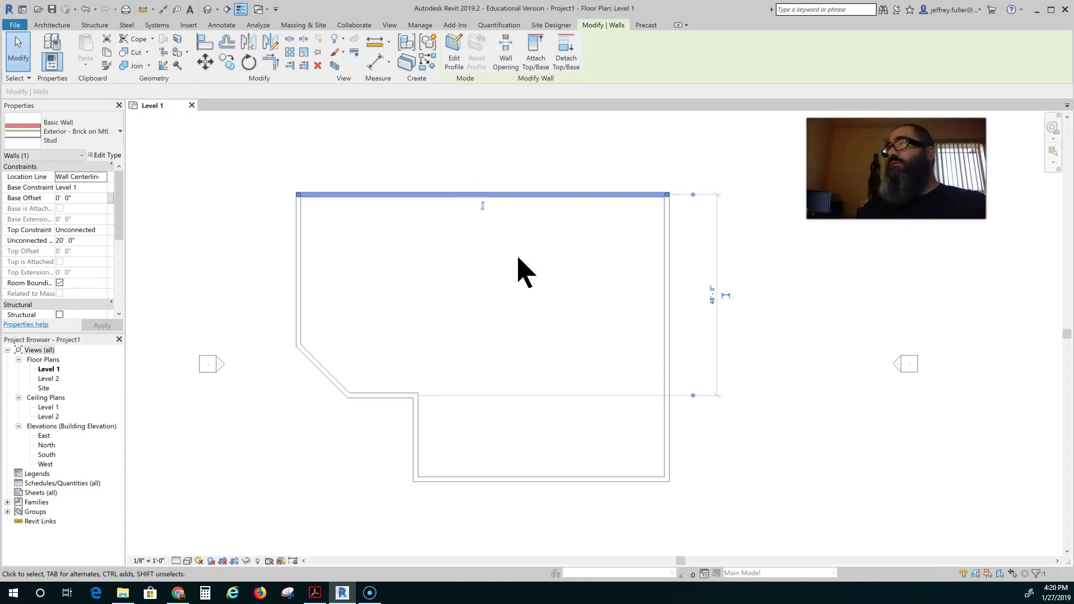
click(482, 207)
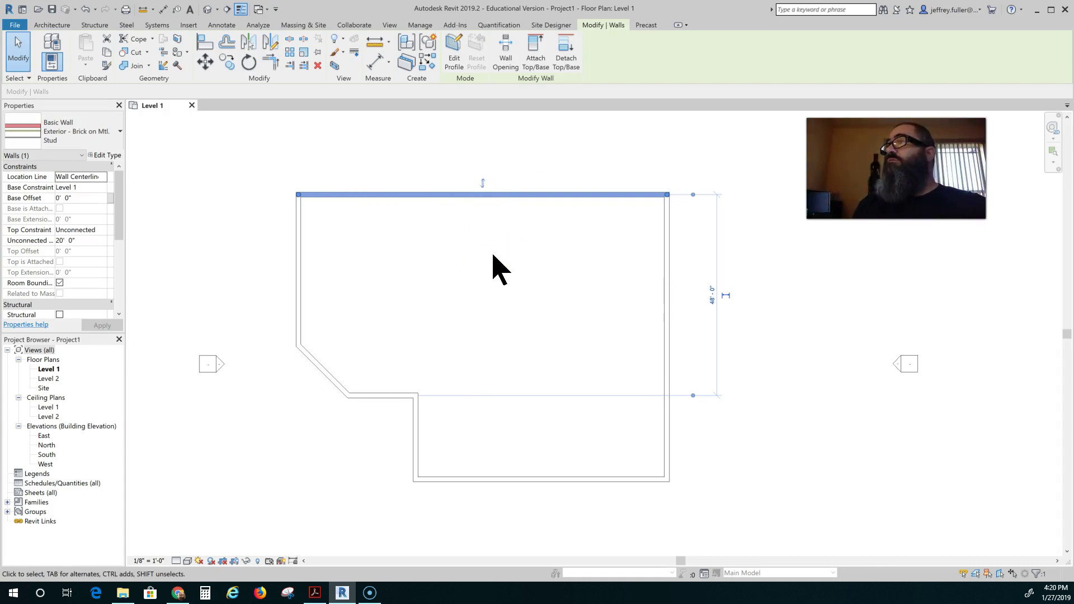
click(667, 195)
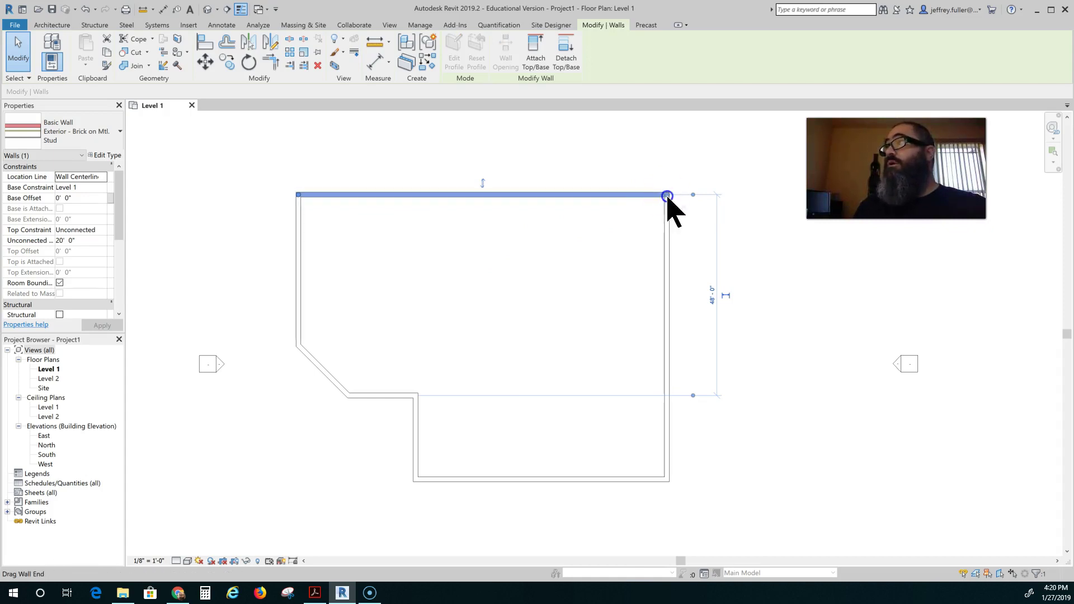
mouse_move(666, 195)
mouse_down()
mouse_move(598, 194)
mouse_move(566, 288)
mouse_move(595, 197)
mouse_move(667, 194)
mouse_up()
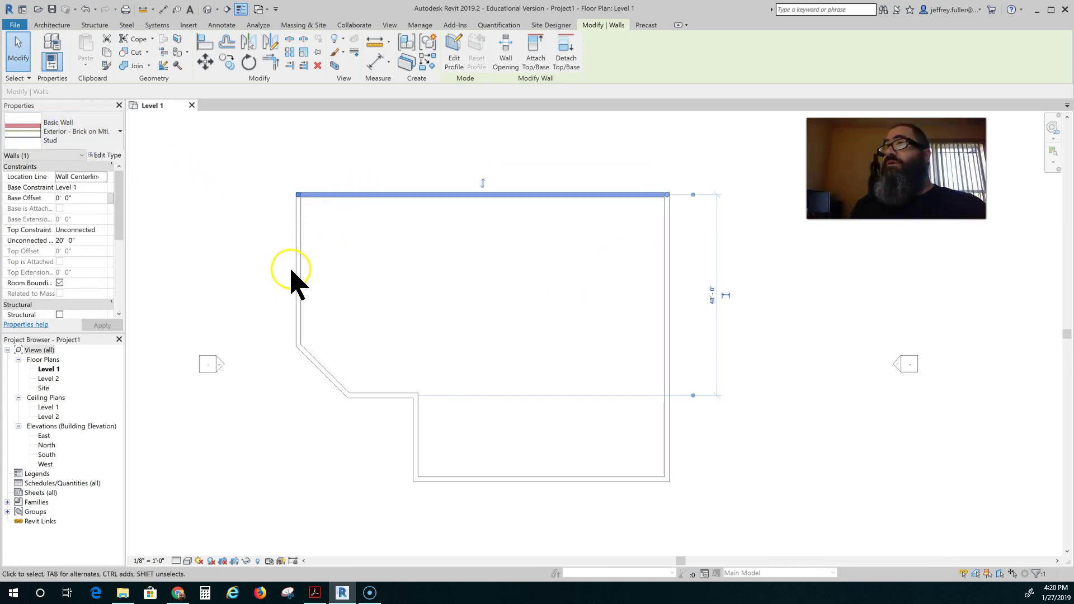
click(178, 180)
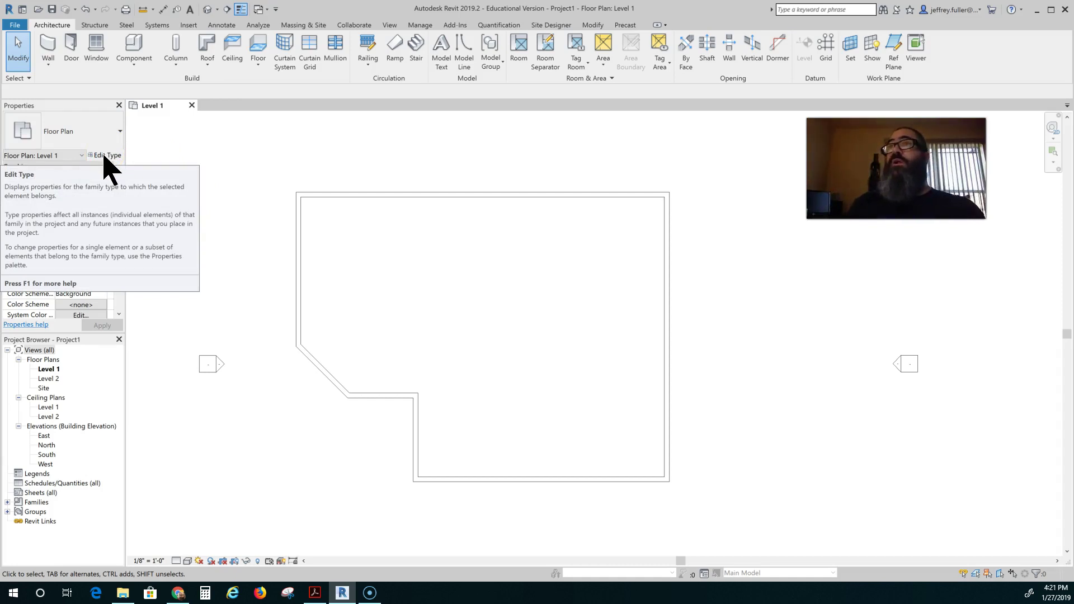
Reselect the top wall and open its Type Properties.
click(335, 194)
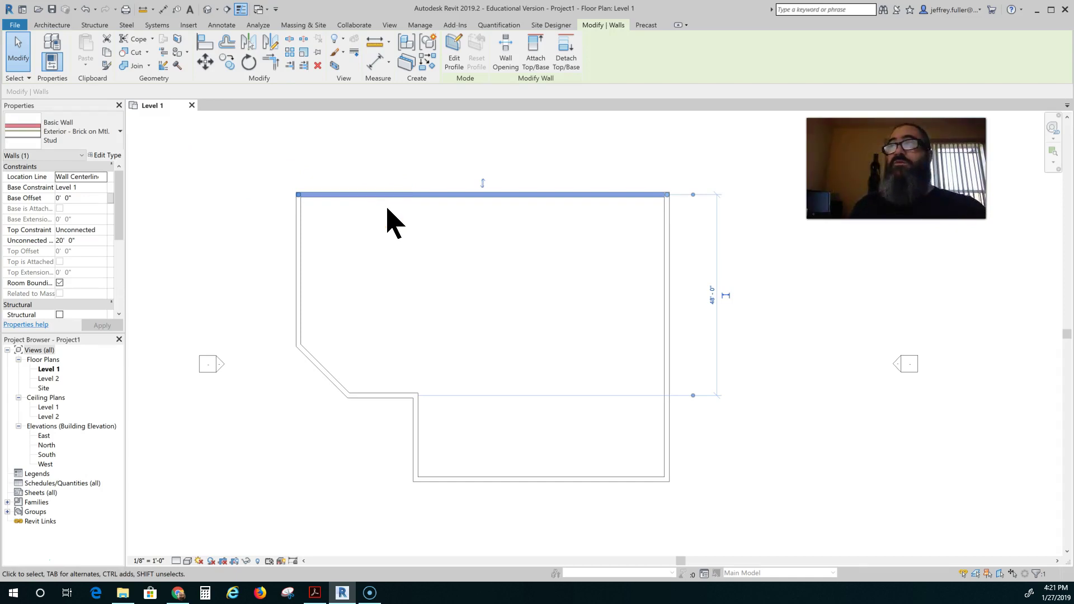
click(315, 175)
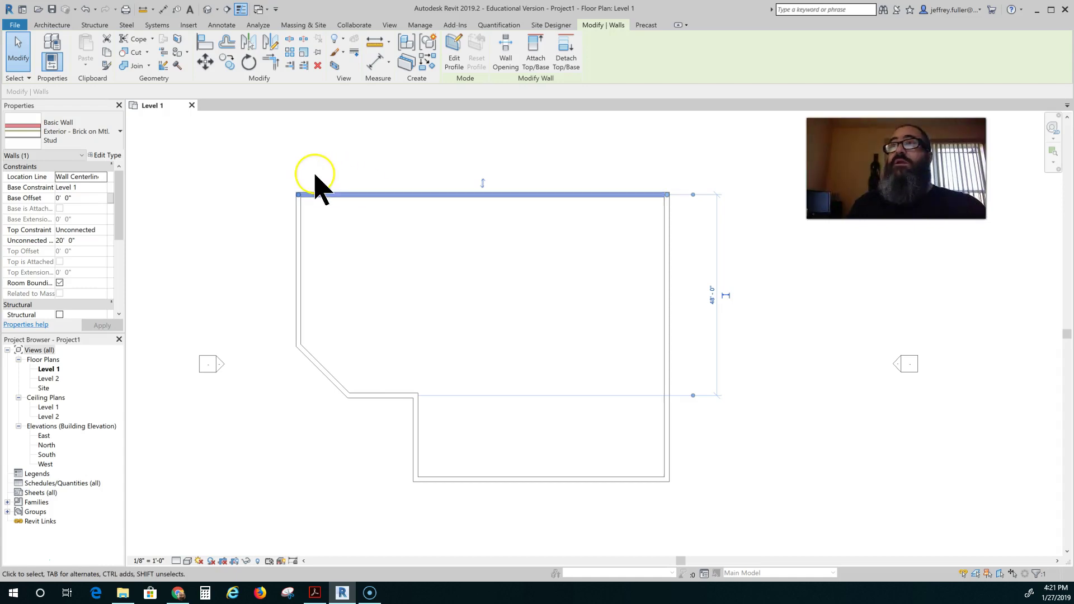
click(113, 156)
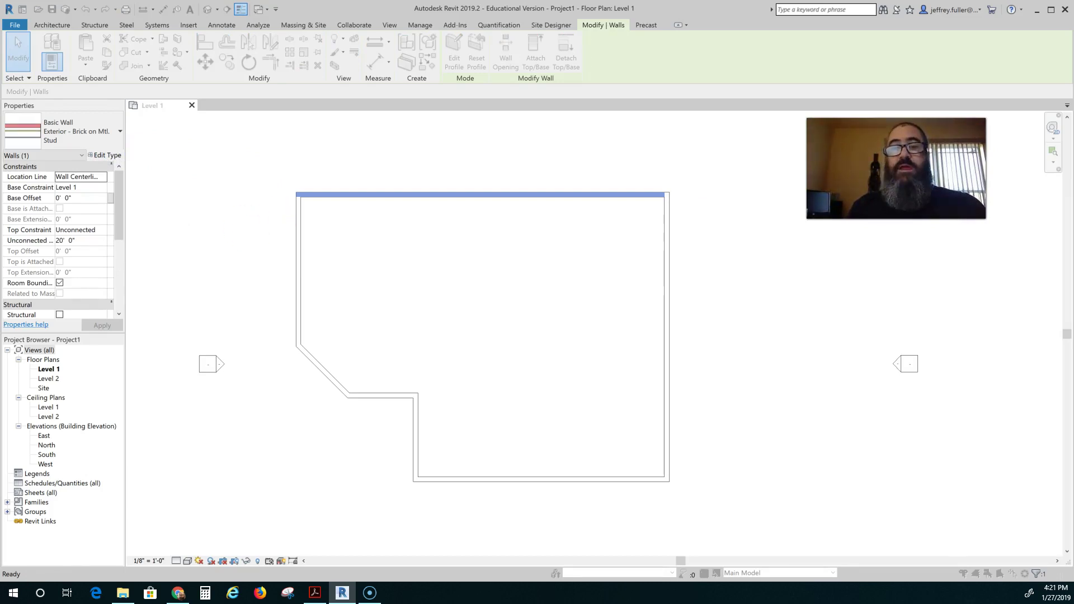
Duplicate Exterior - Brick on Mtl. Stud as a new type named 'Brick on Timber Stud'.
drag(488, 185, 419, 122)
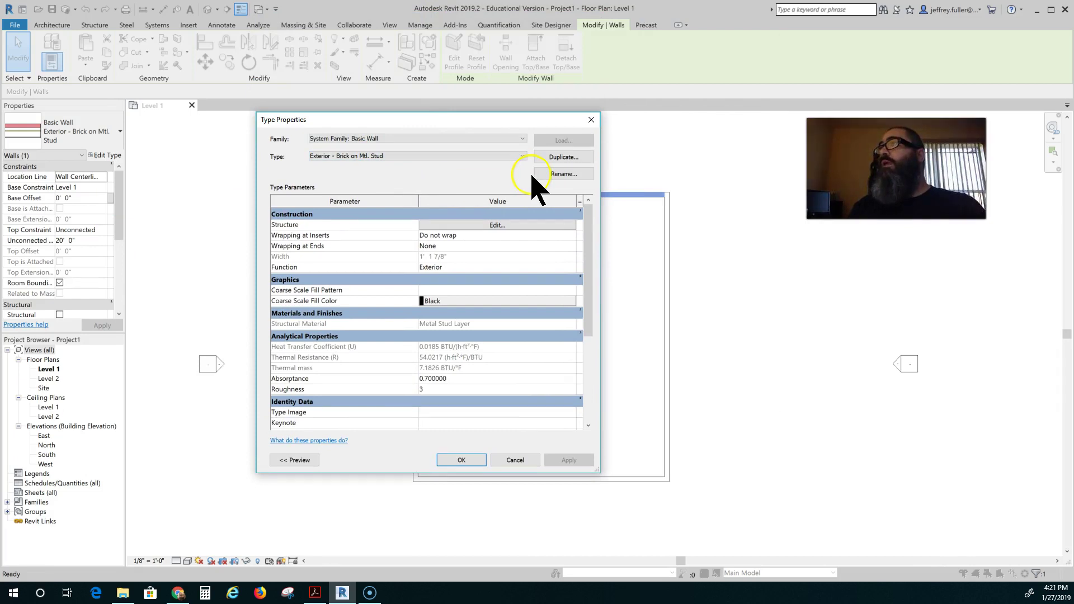
click(564, 157)
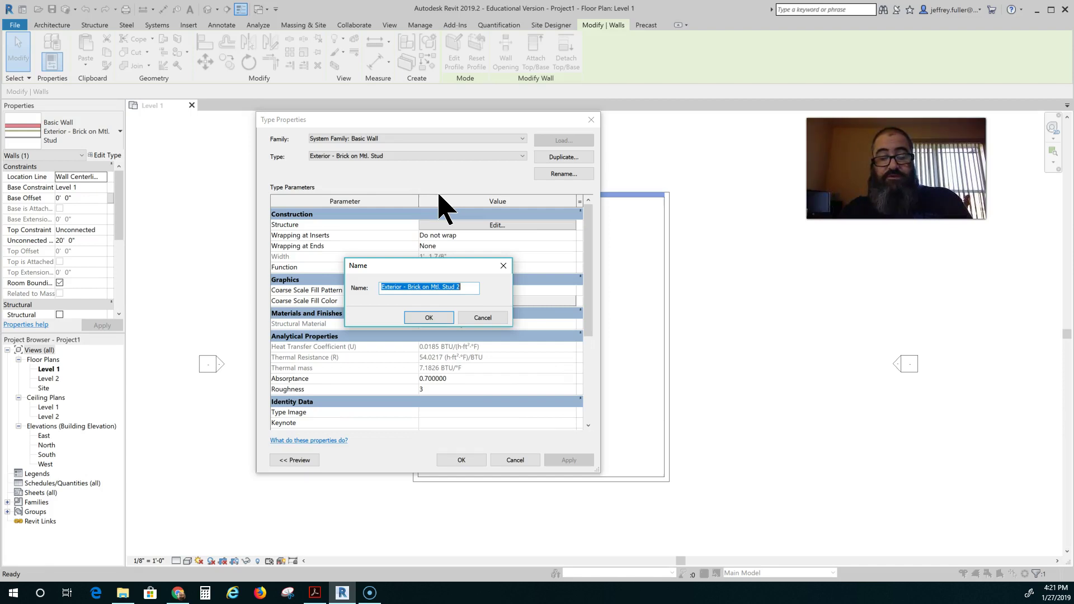
text(Brick on Timber Stud)
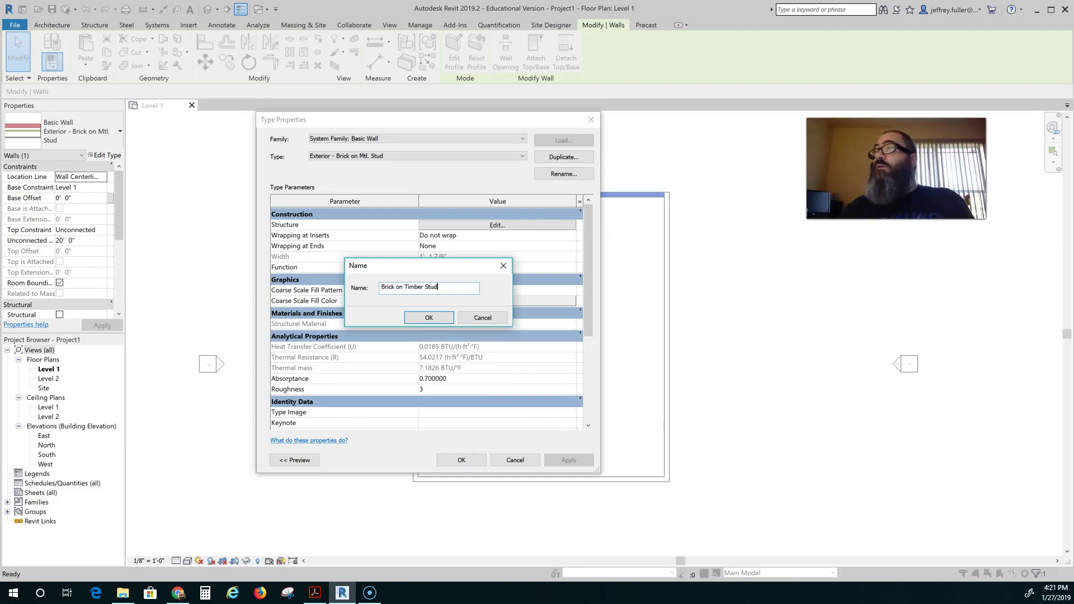
click(444, 318)
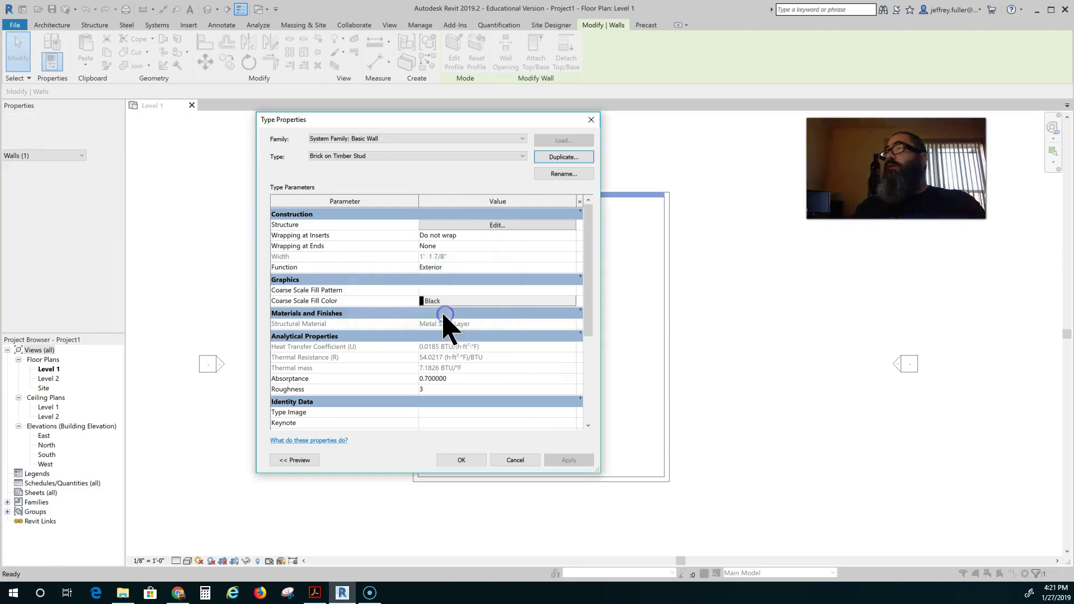
click(516, 223)
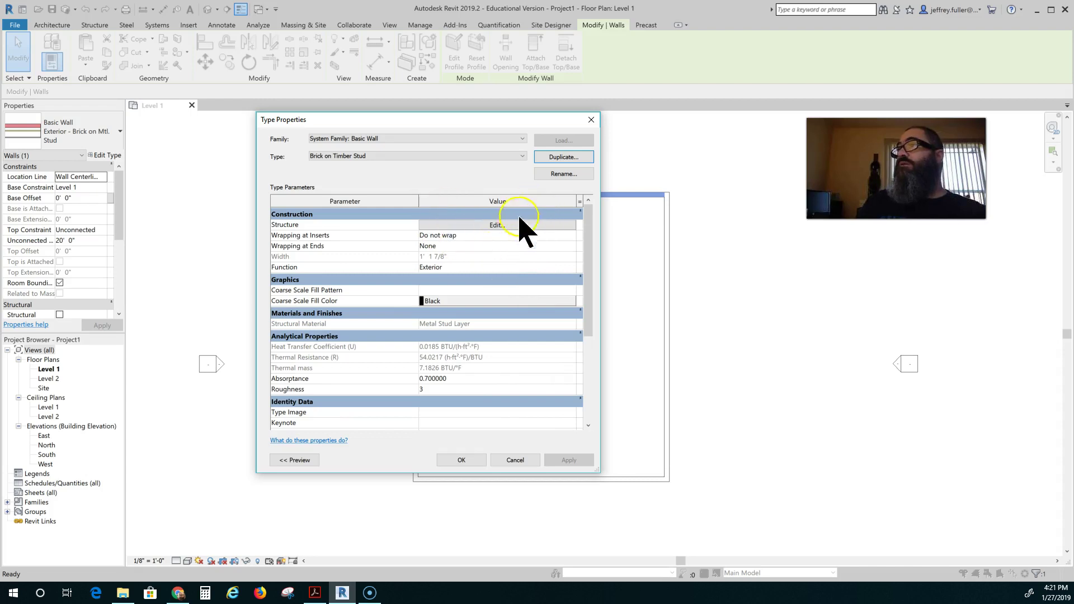
Open the Structure assembly of Brick on Timber Stud, closing and reopening it once.
click(510, 226)
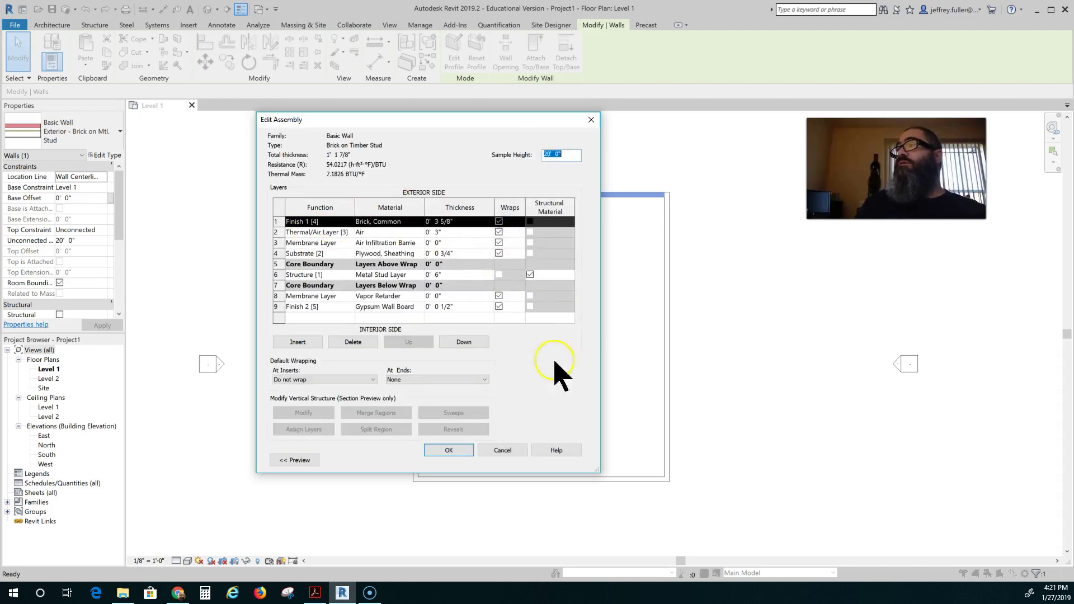
click(501, 451)
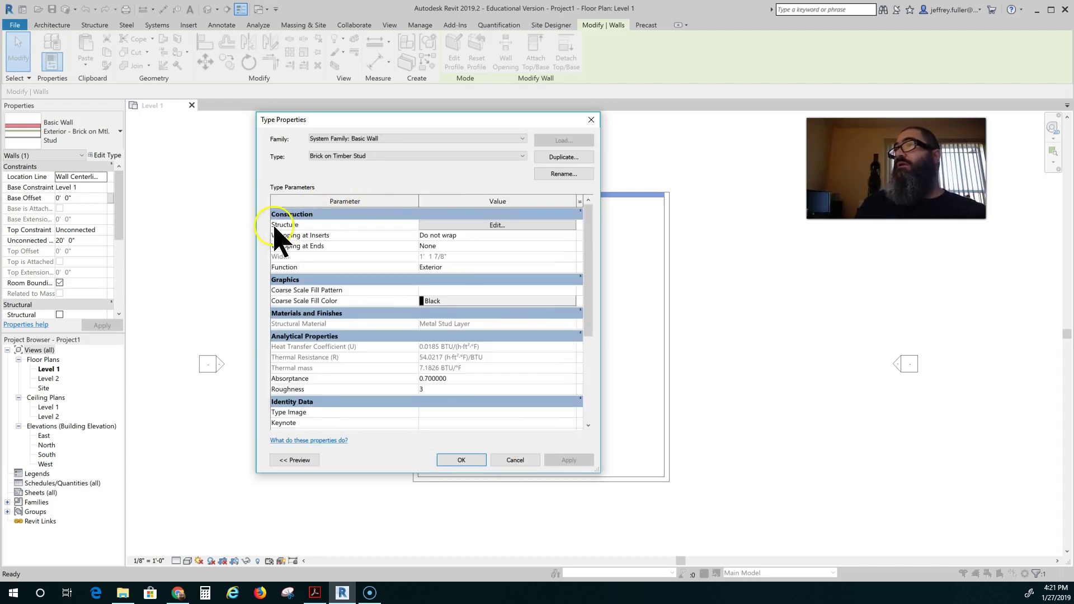
click(485, 226)
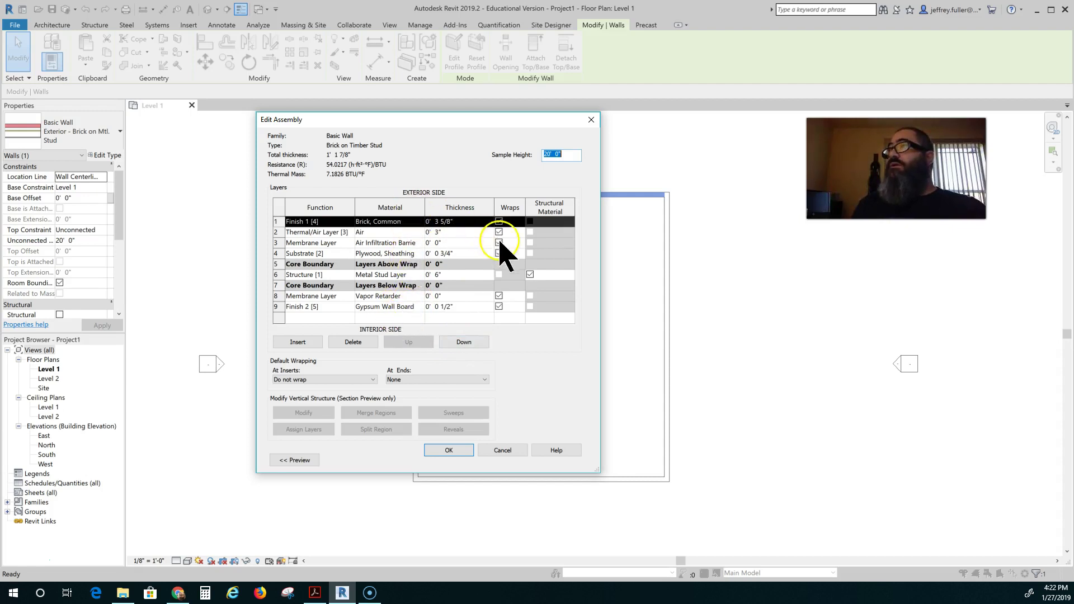
Set the Air layer thickness to 1 1/2", bringing the total to 1' 0 3/8".
click(436, 232)
click(491, 311)
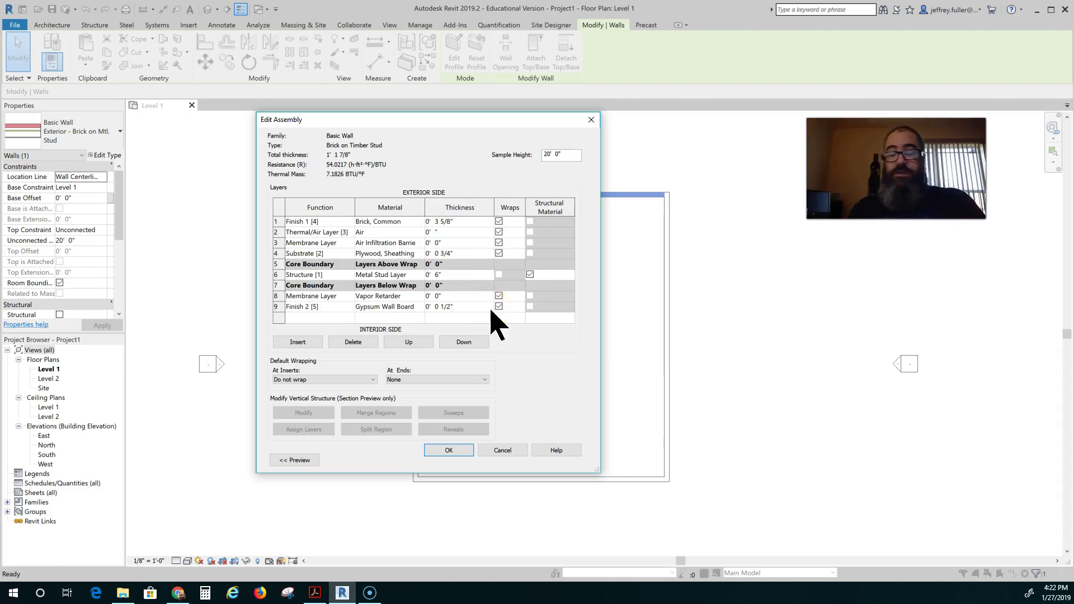
text(1.5)
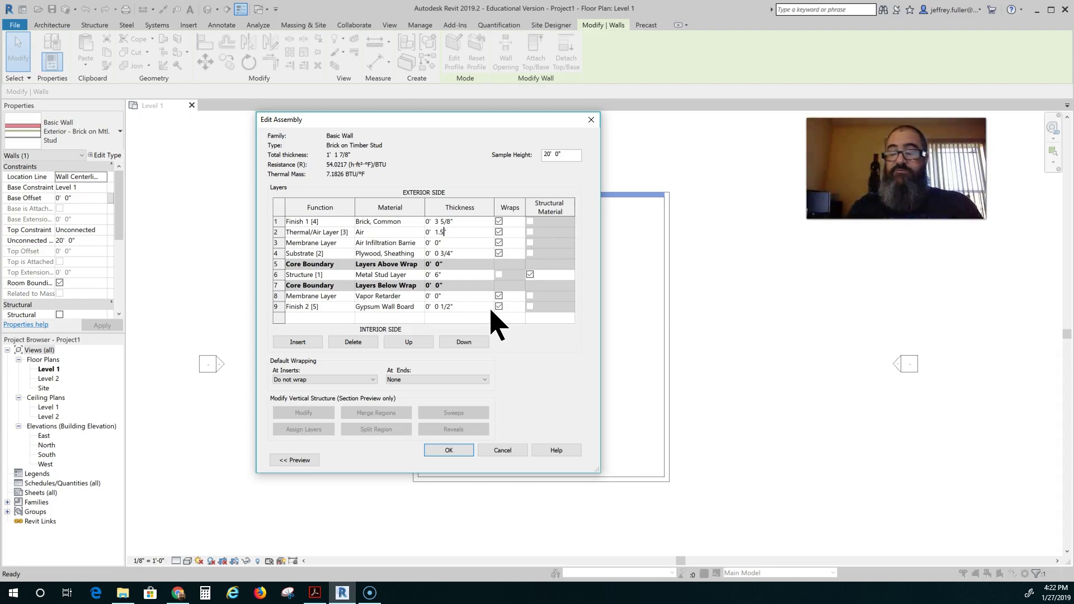
click(494, 288)
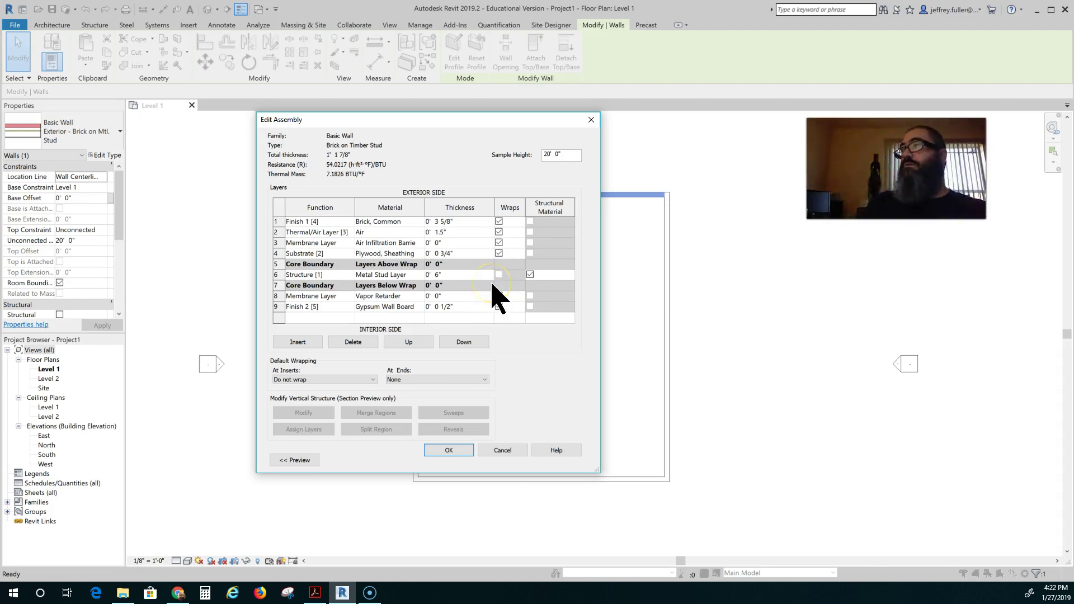
Inspect the membrane layer's thickness and open its material list.
click(468, 242)
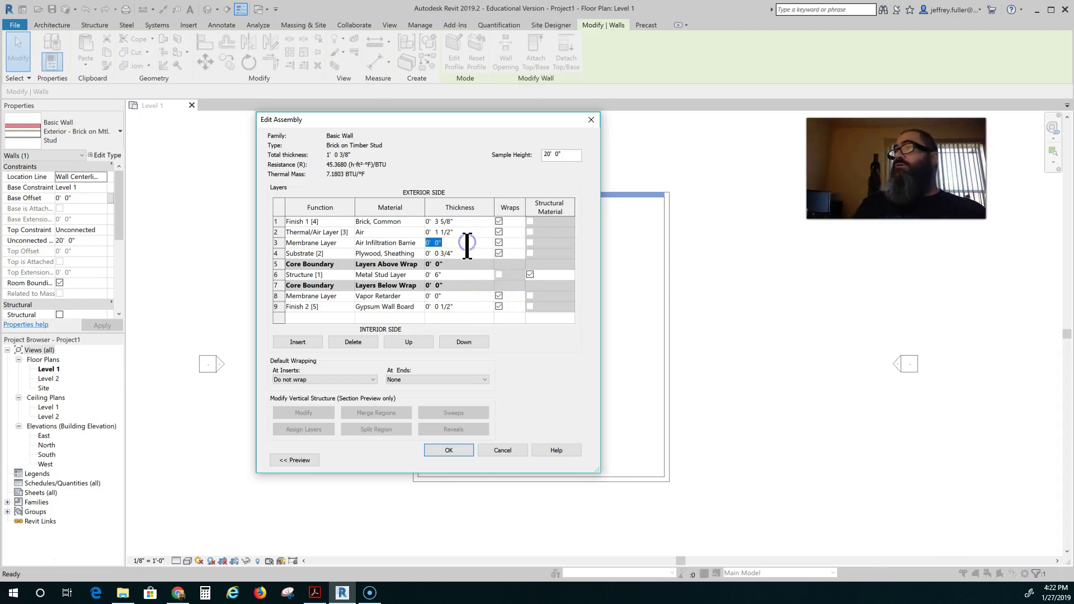
double_click(438, 243)
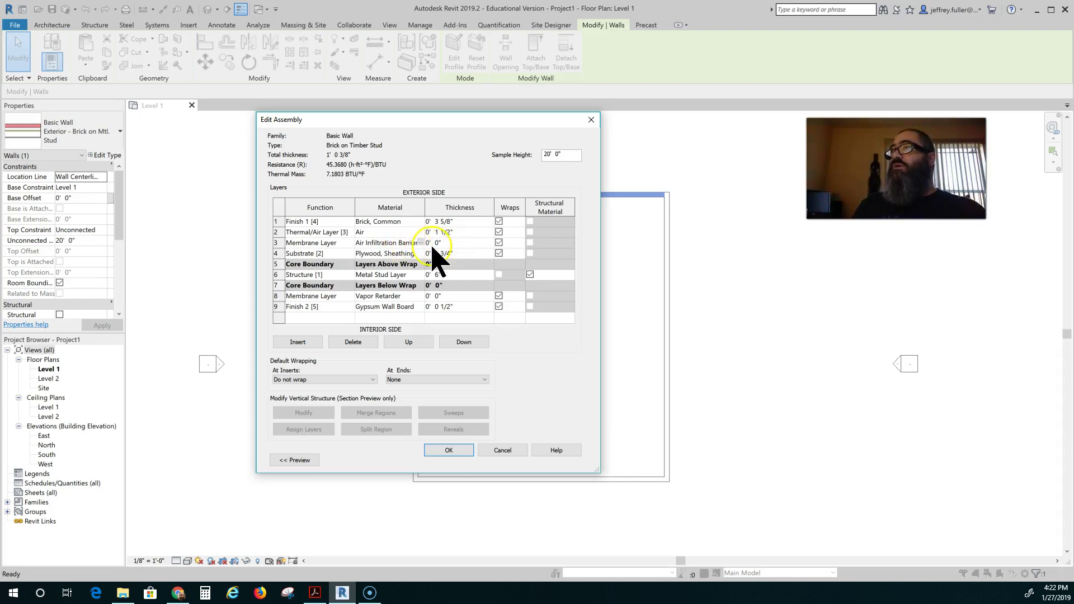
click(421, 243)
click(421, 243)
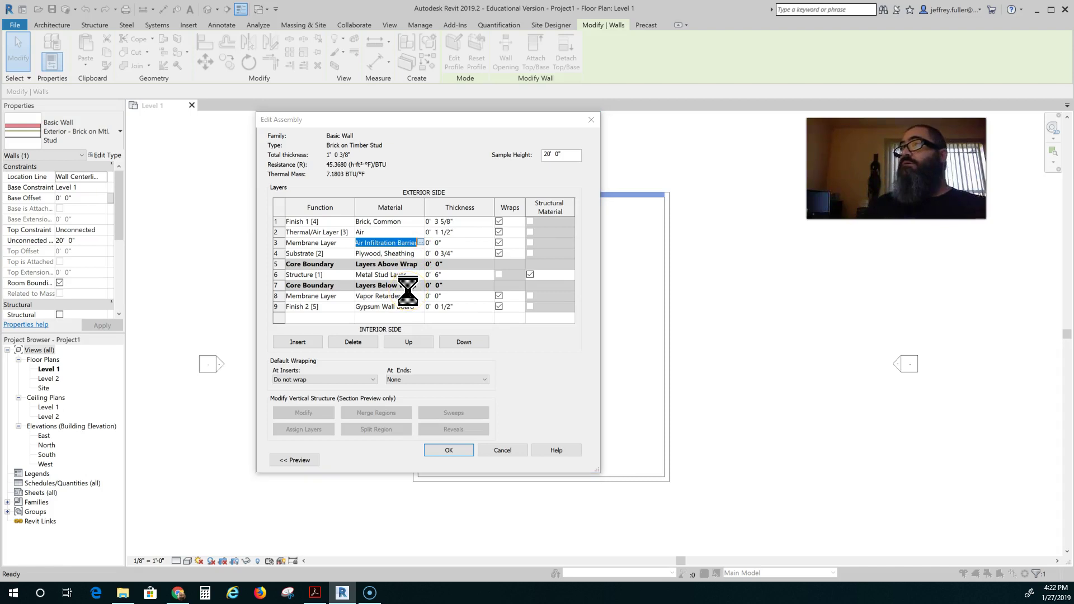
Assign Vapor Retarder as the exterior membrane layer's material.
scroll(328, 305, down, 3)
scroll(320, 302, down, 12)
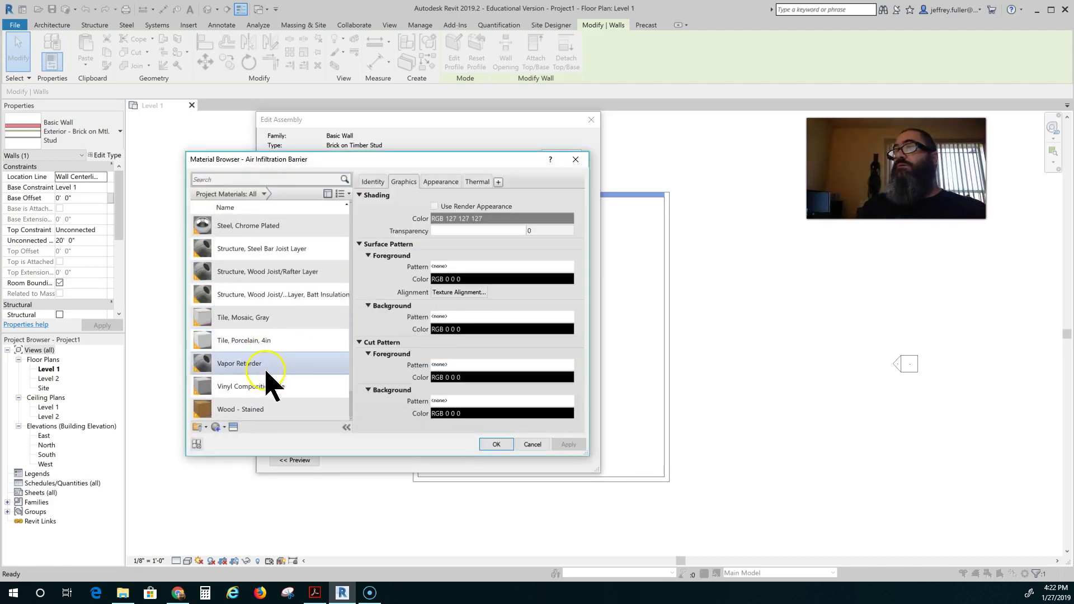
click(266, 366)
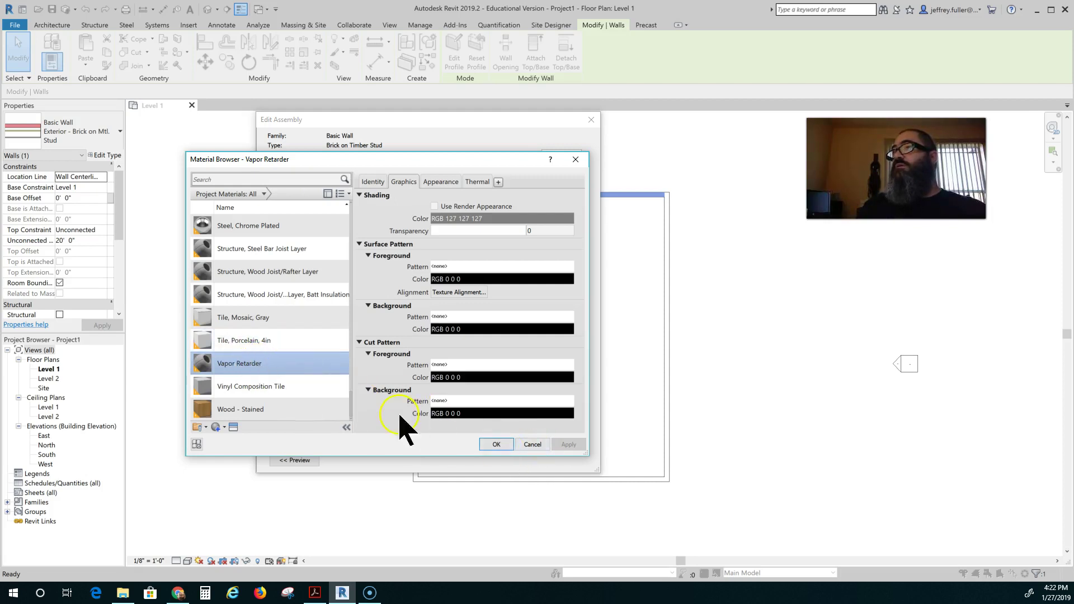
click(507, 444)
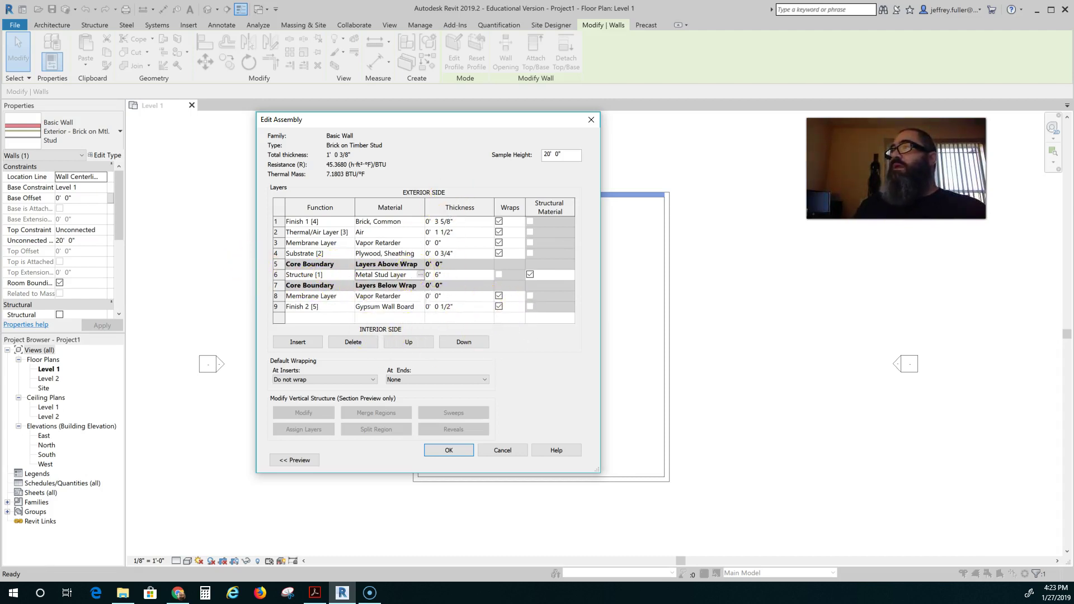
Change the structure layer material from Metal Stud to Softwood, Lumber.
click(414, 275)
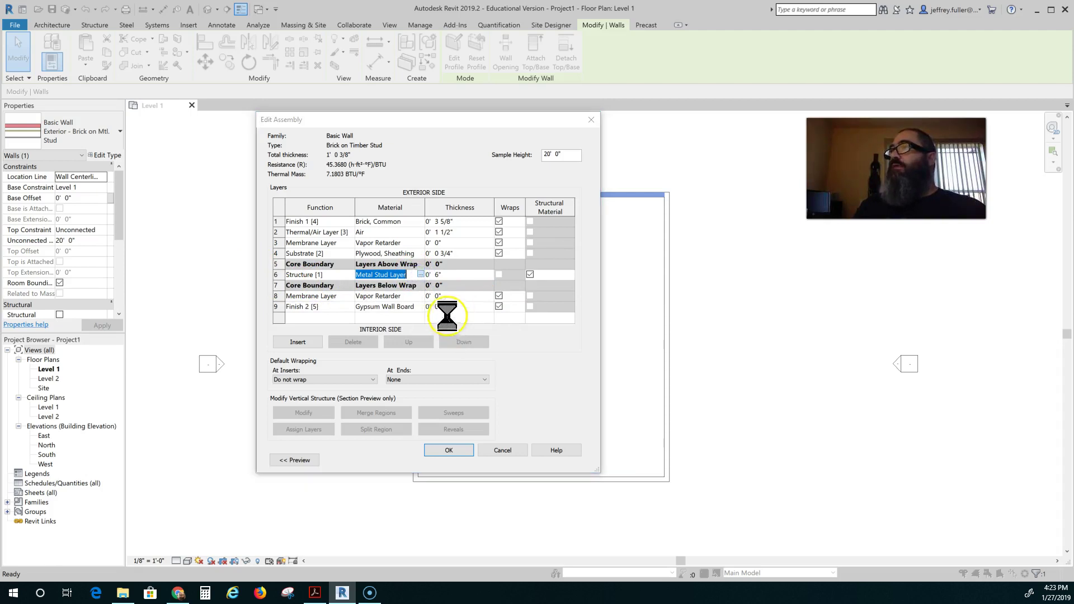
scroll(331, 305, down, 5)
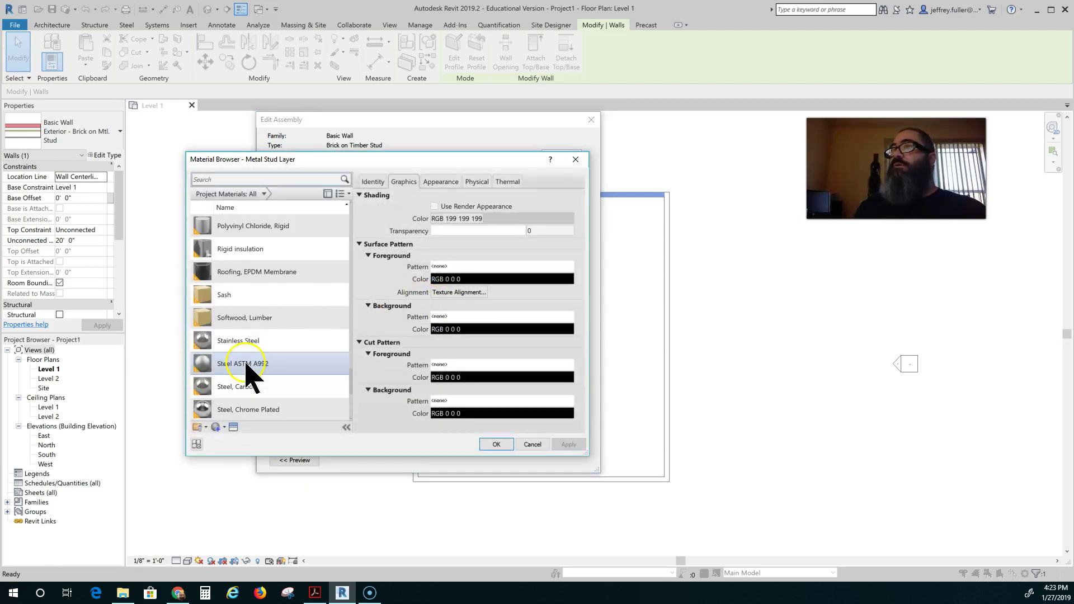
click(250, 318)
click(497, 444)
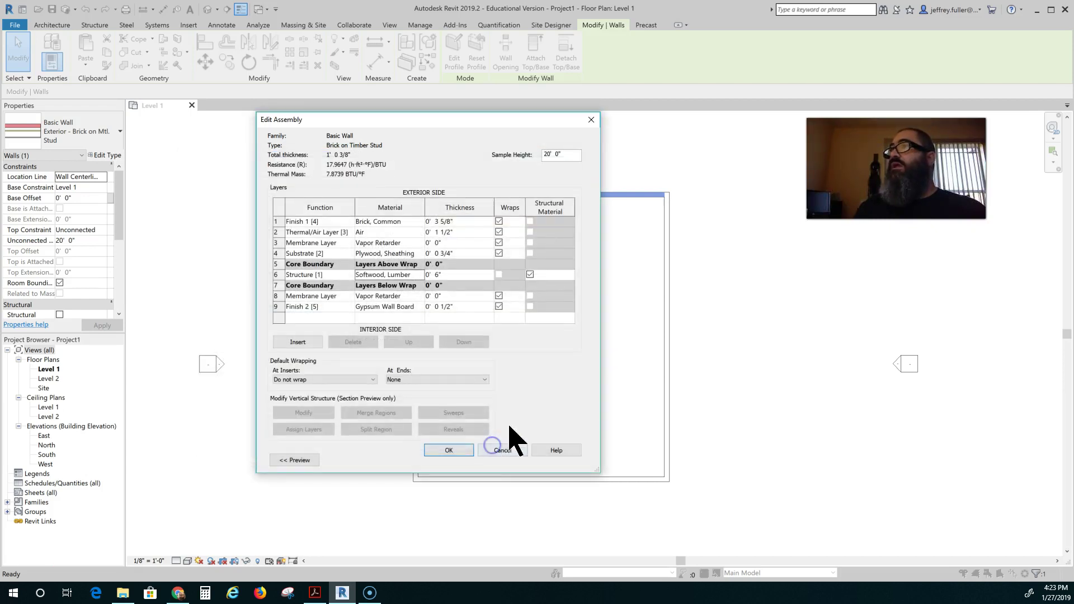
Set the structure layer thickness to 3 1/2", making the total 0' 9 7/8".
click(449, 274)
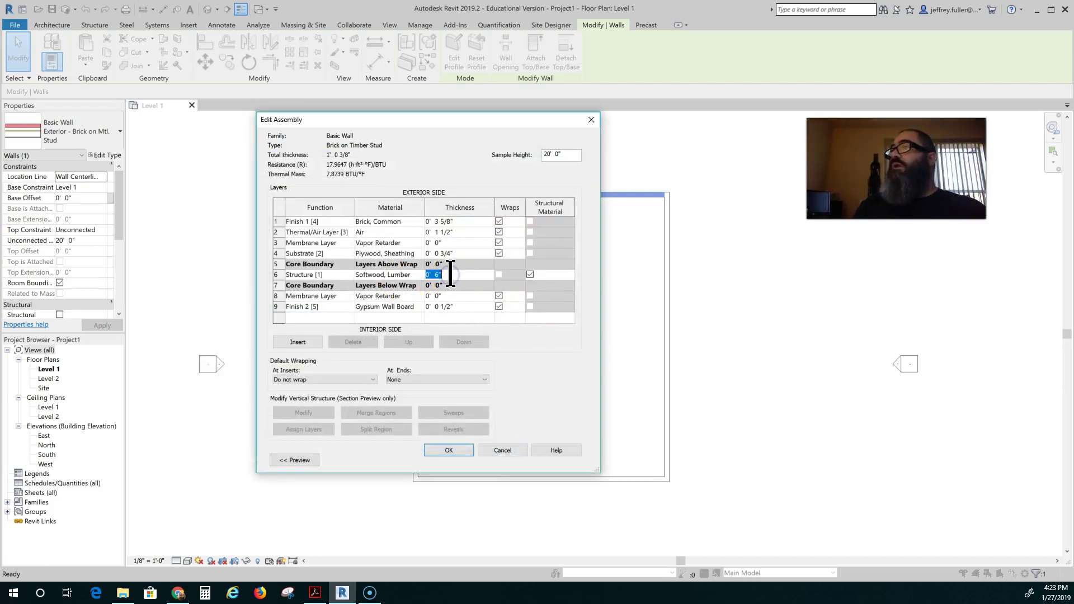
text(3)
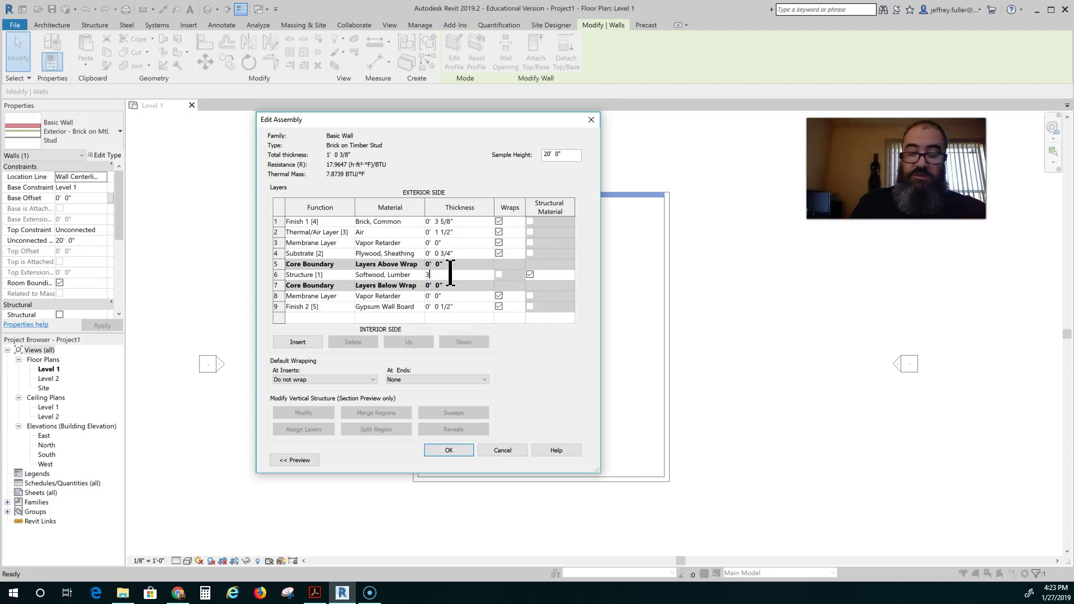
text(.5")
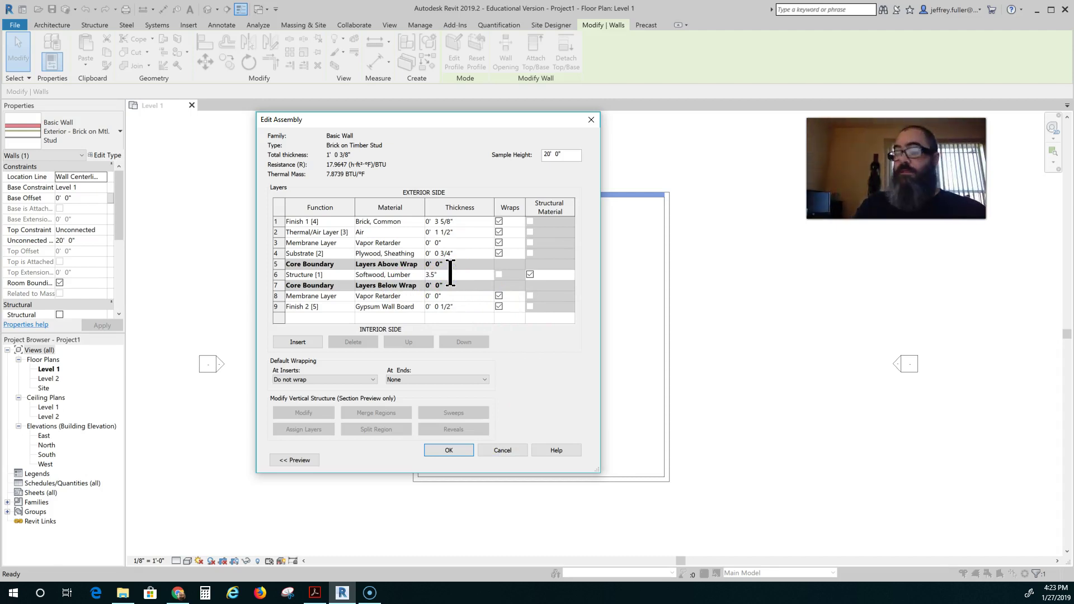
key(Tab)
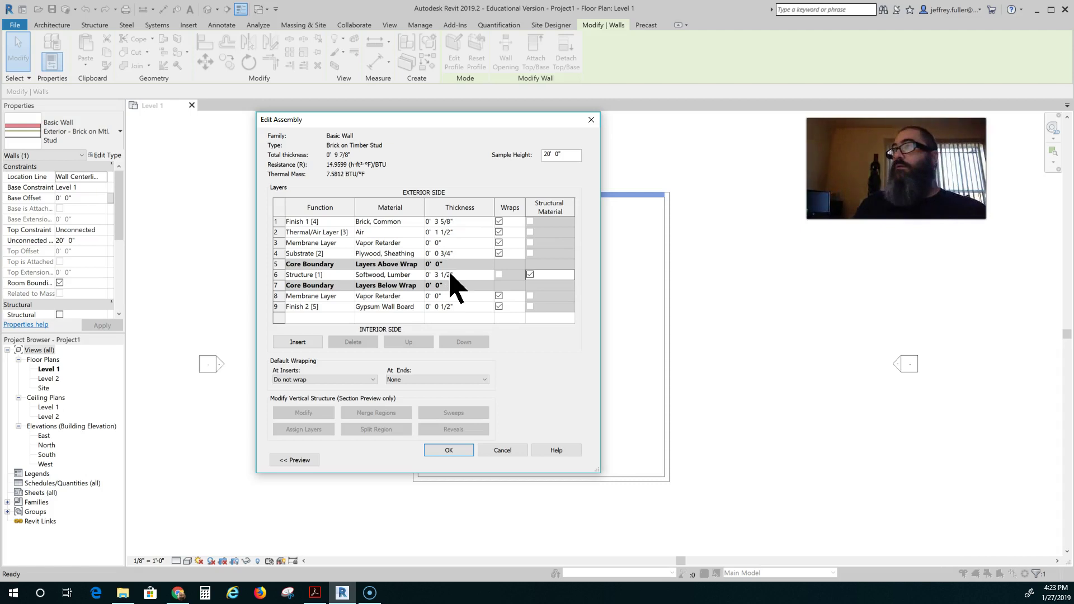
Delete layer 8, the interior Vapor Retarder membrane, leaving 1/2" gypsum as the interior finish.
click(378, 299)
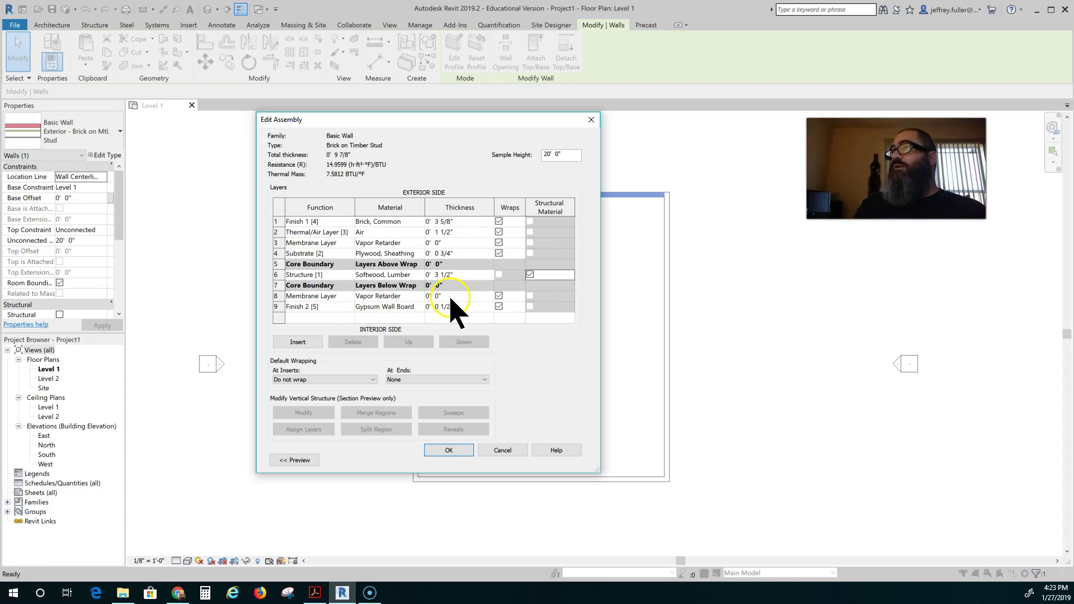
click(279, 295)
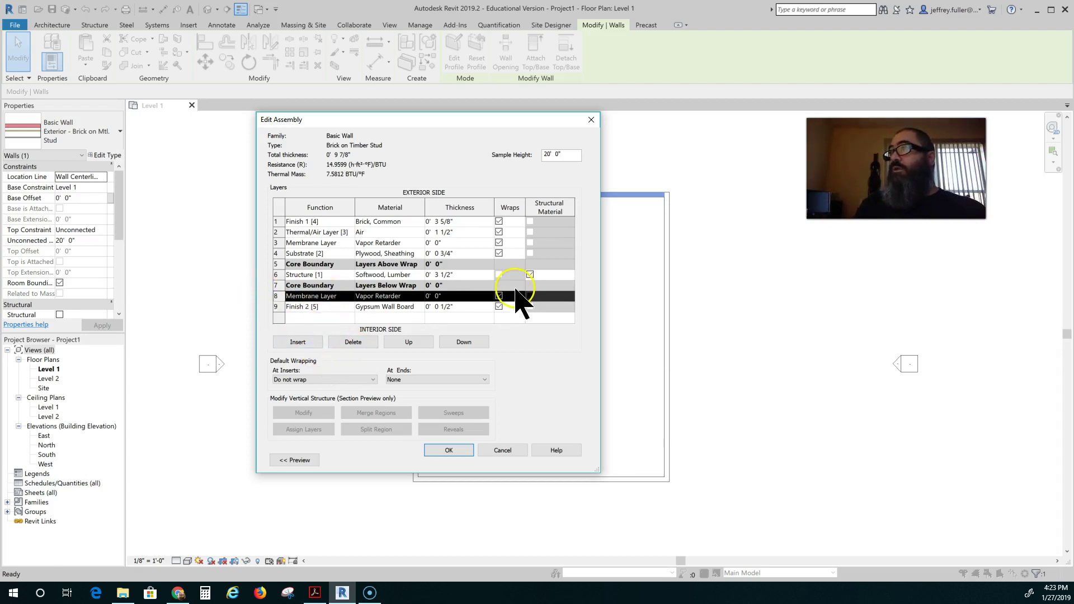
click(354, 342)
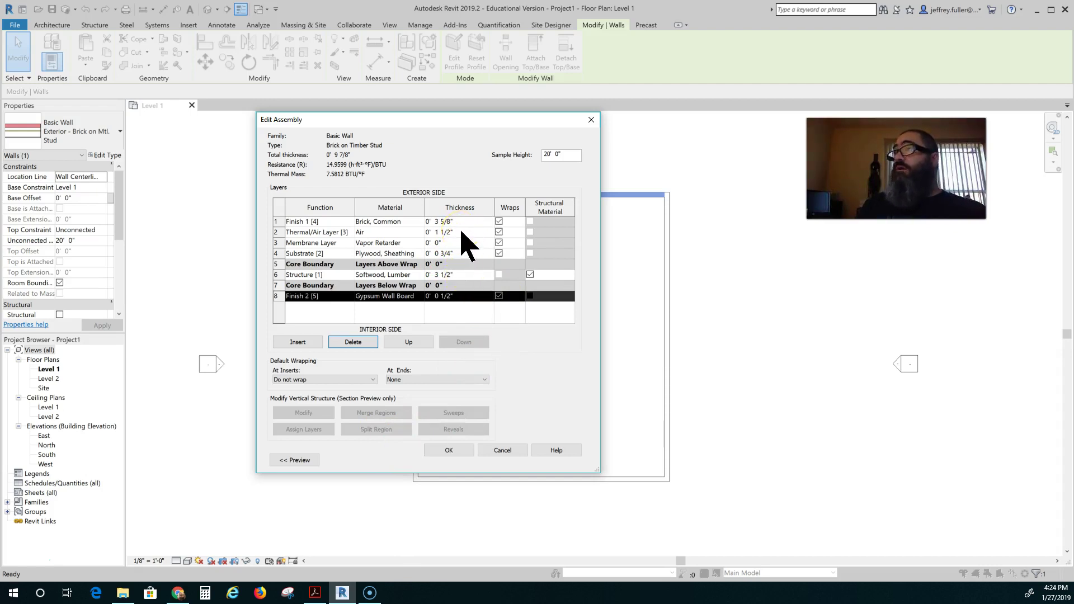
click(471, 268)
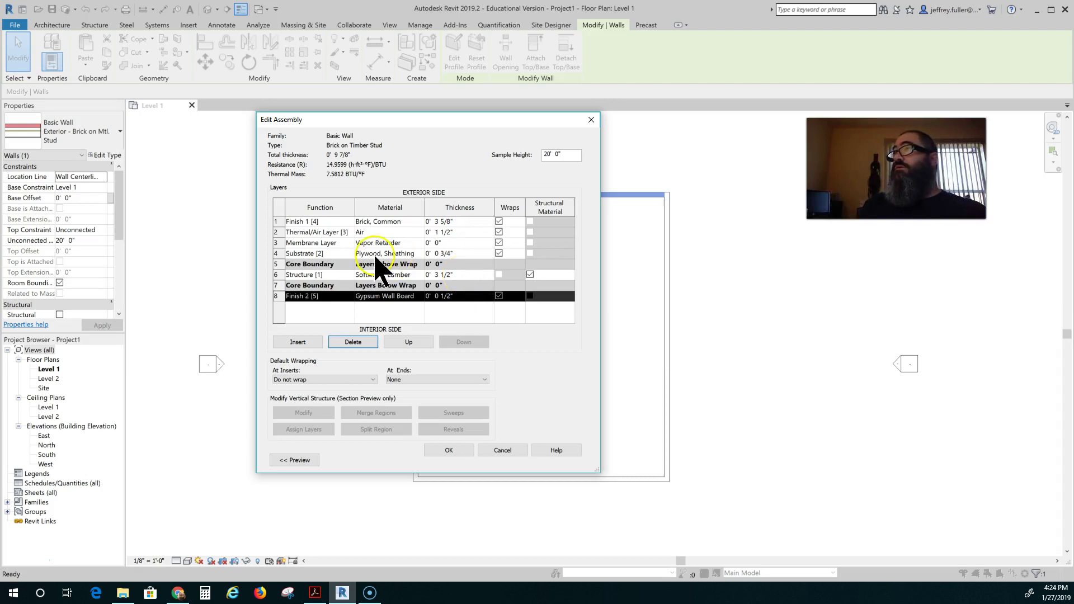
click(398, 256)
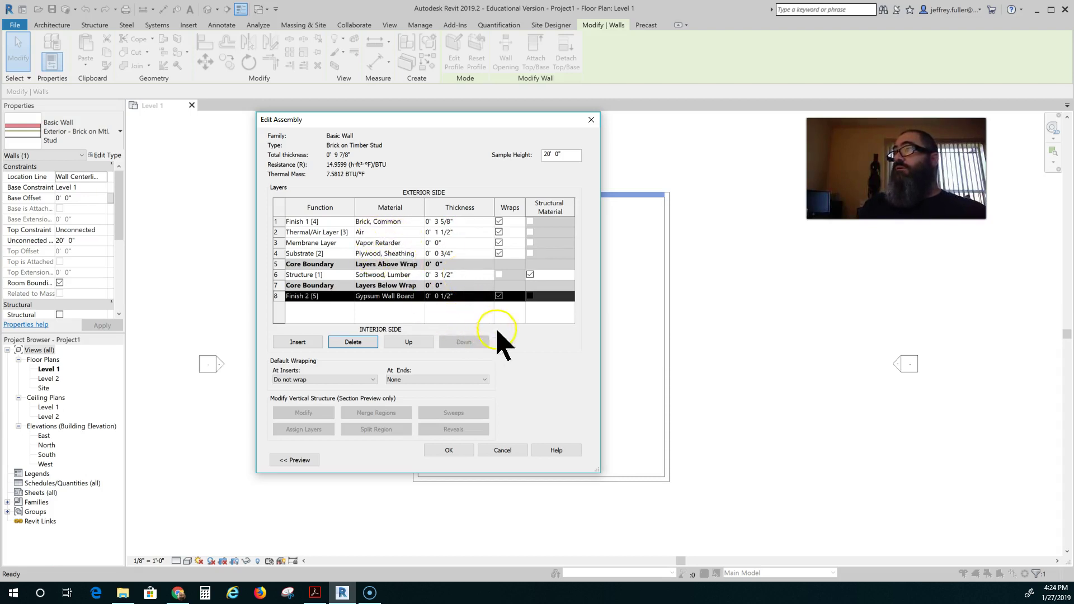
Accept the revised layer assembly so the top wall uses the new Brick on Timber Stud type.
click(455, 453)
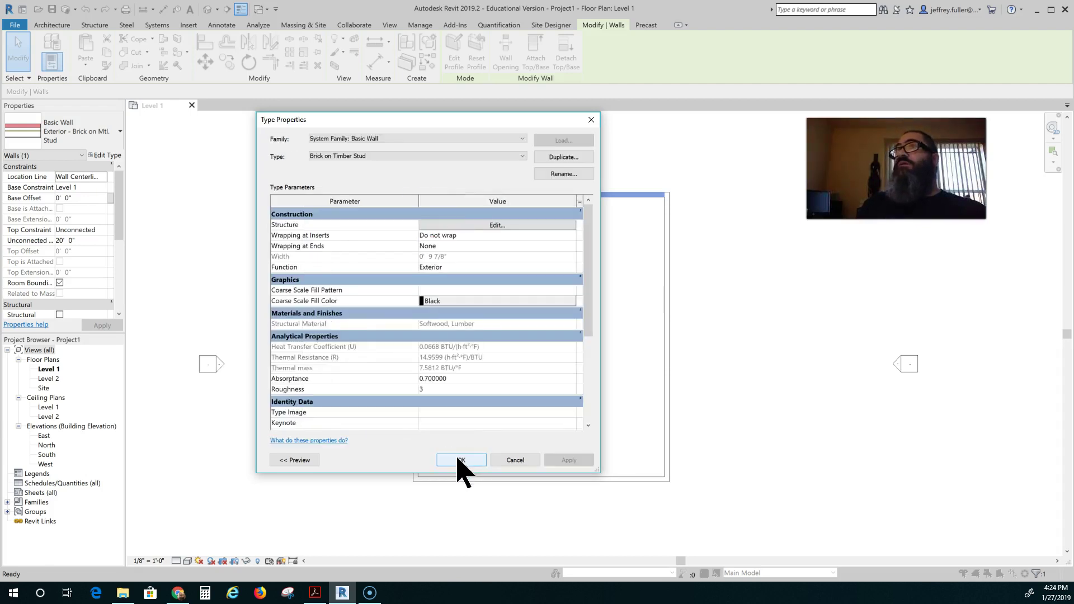
click(498, 459)
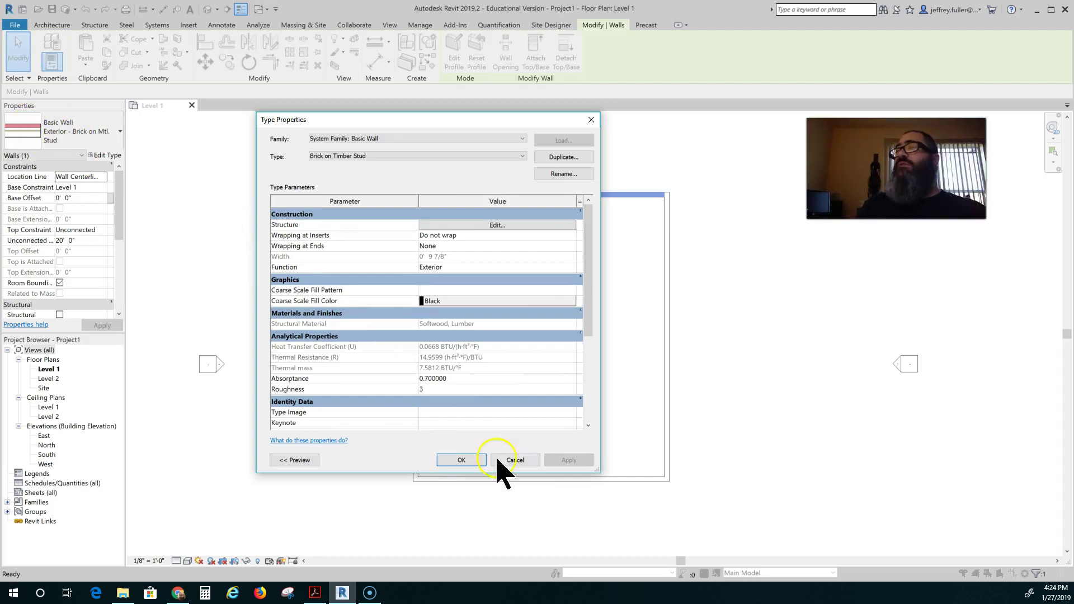
click(473, 461)
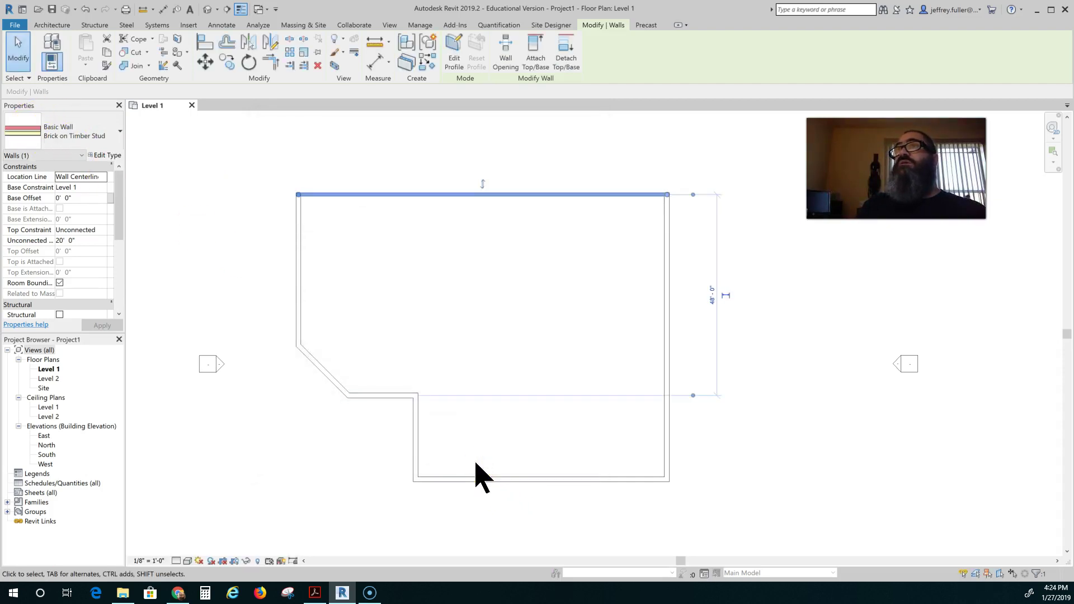
click(55, 122)
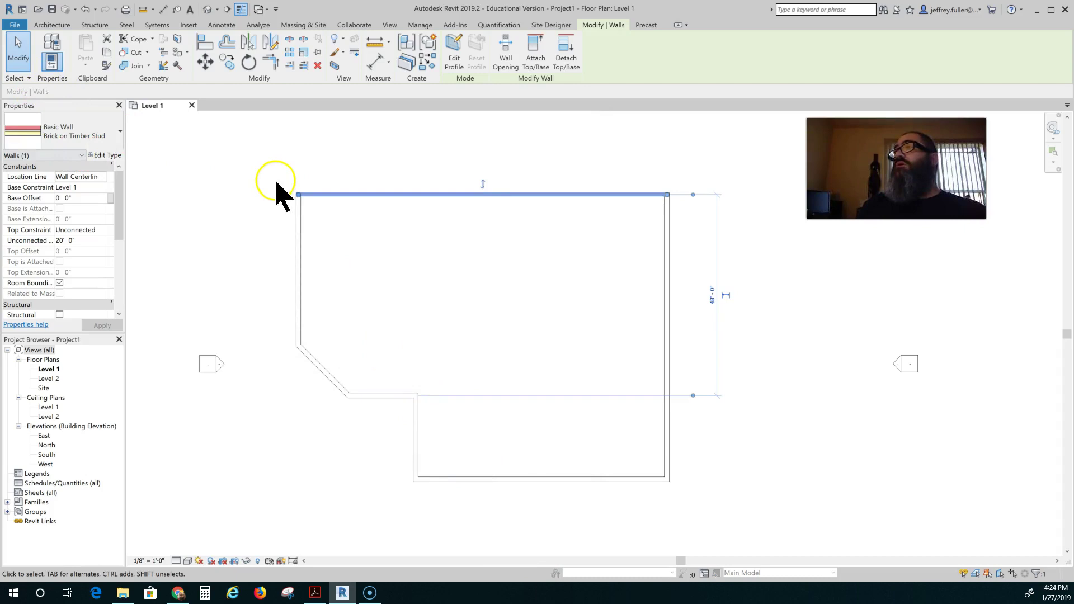
click(230, 168)
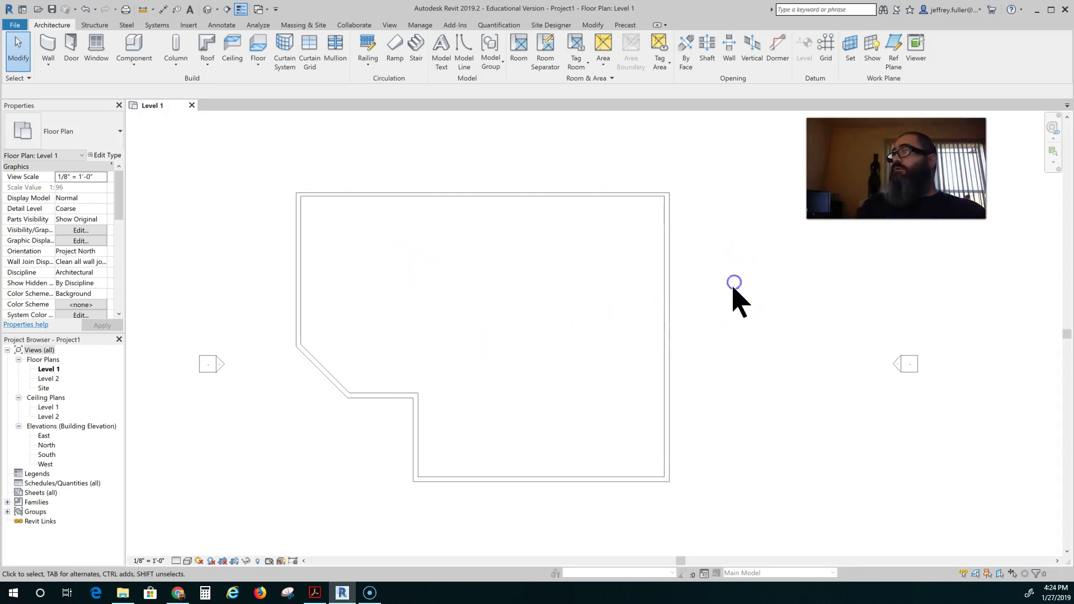
Select the remaining plan walls and switch them all to Brick on Timber Stud.
drag(757, 253, 485, 444)
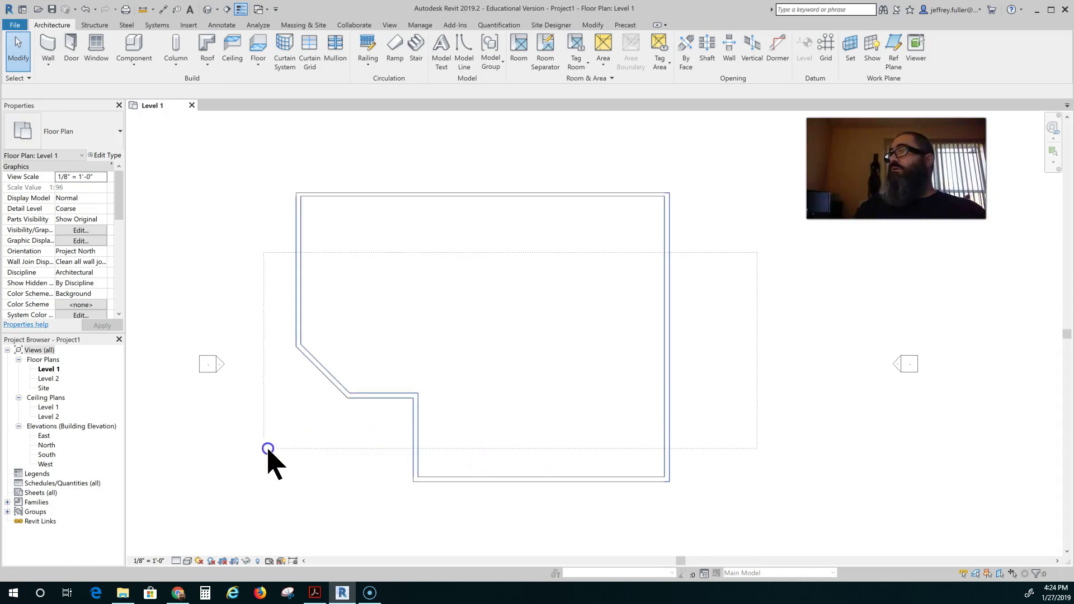
drag(268, 449, 241, 492)
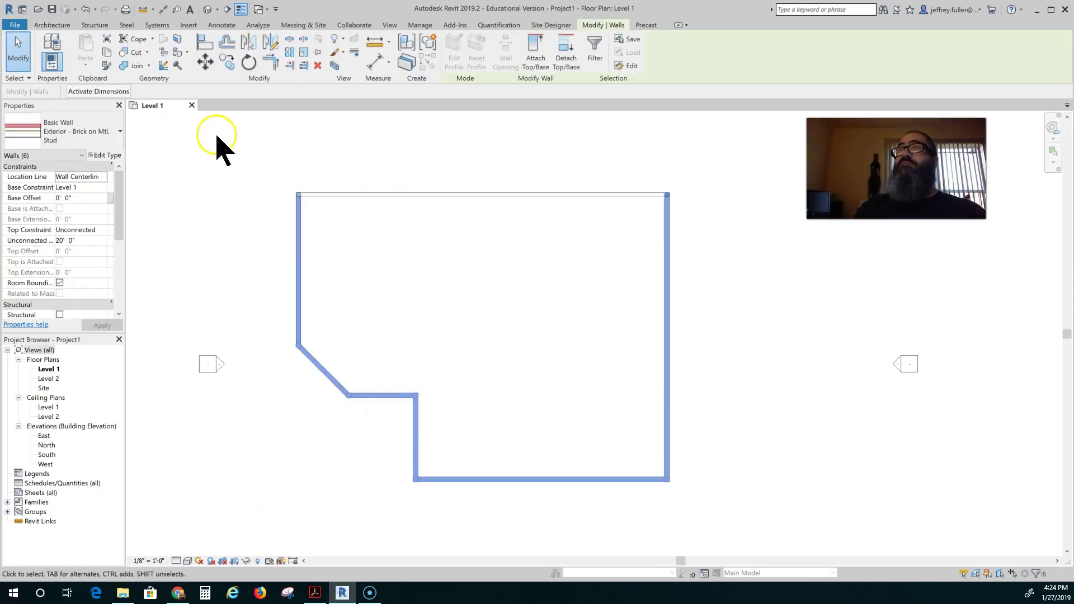
click(79, 129)
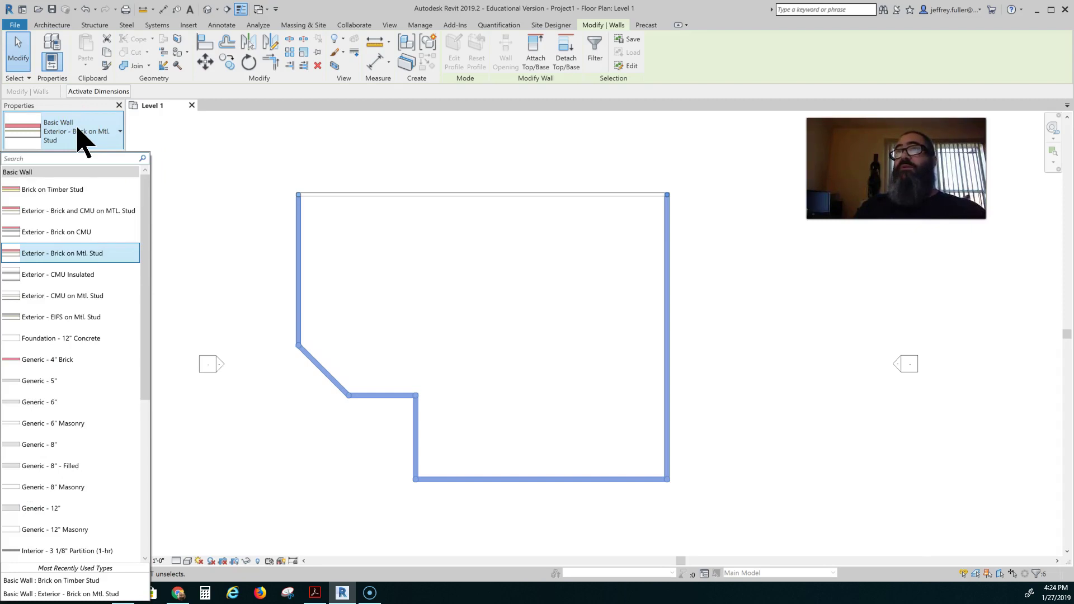
click(64, 191)
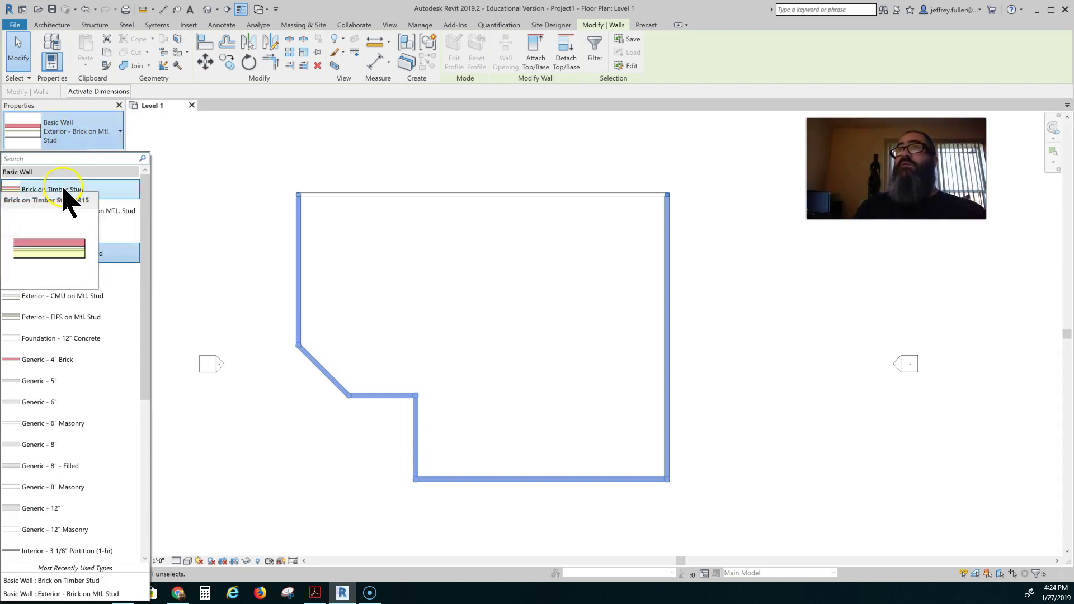
click(60, 191)
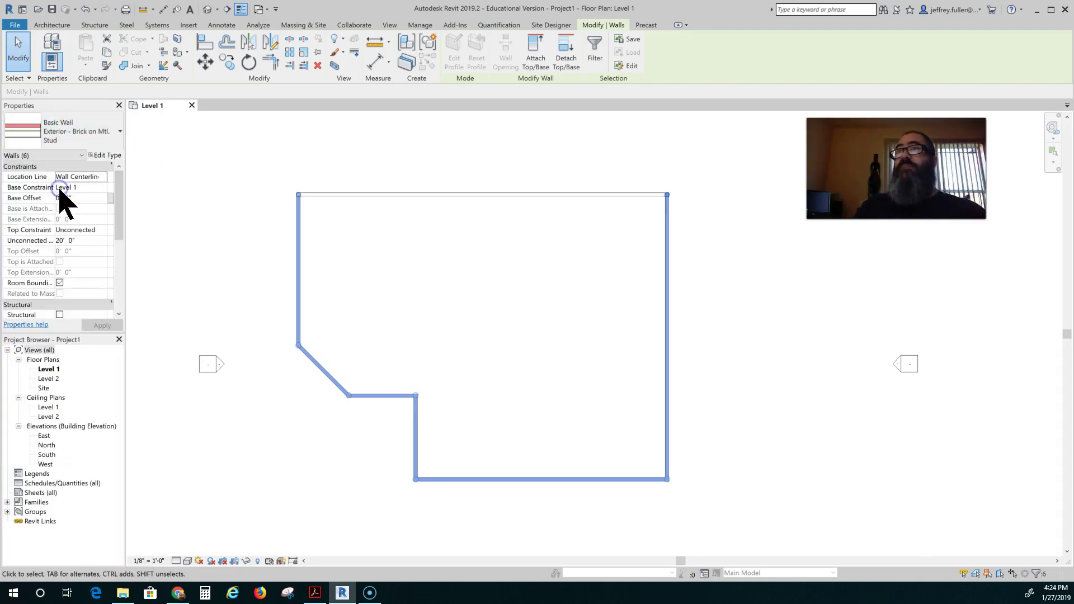
click(213, 259)
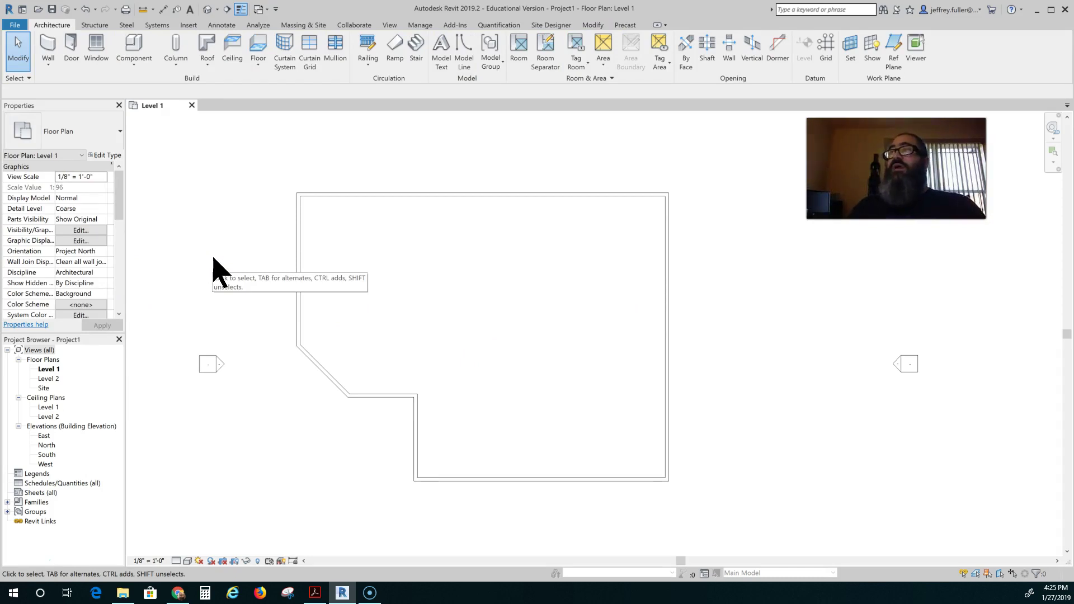
click(119, 144)
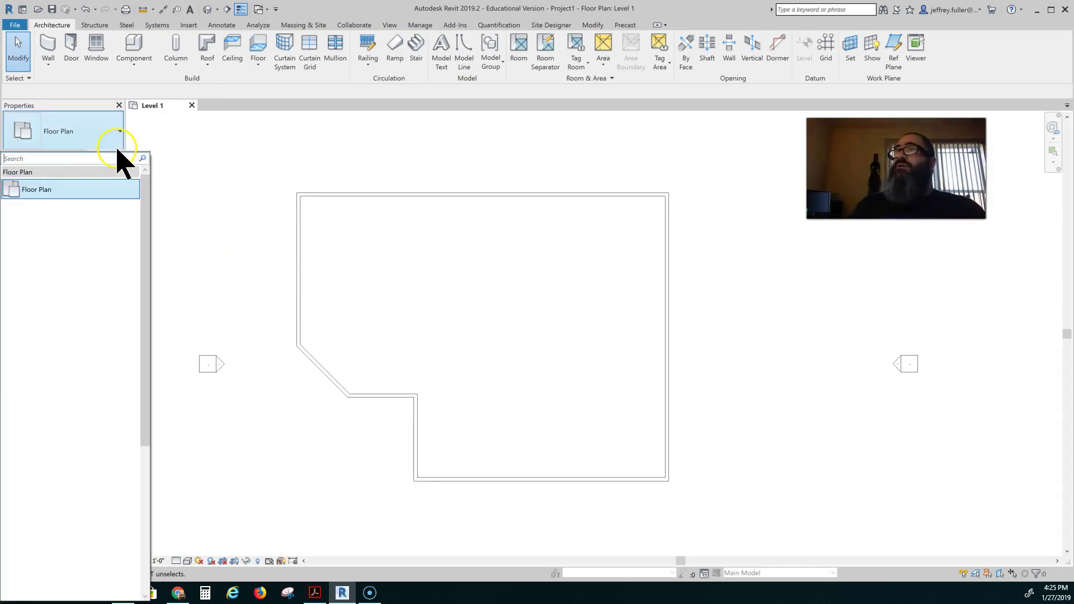
click(210, 168)
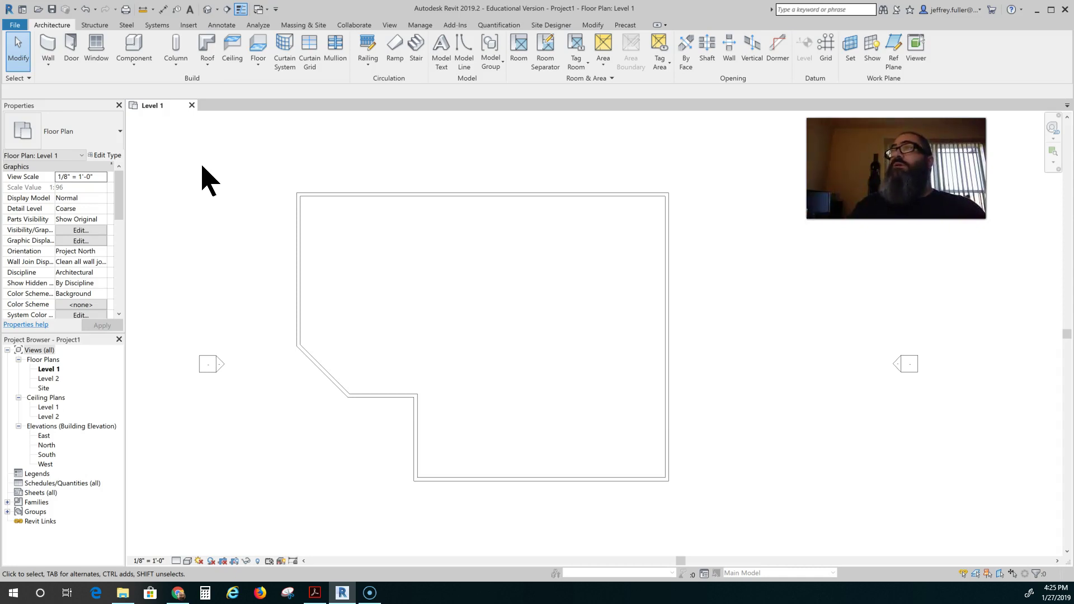
click(210, 174)
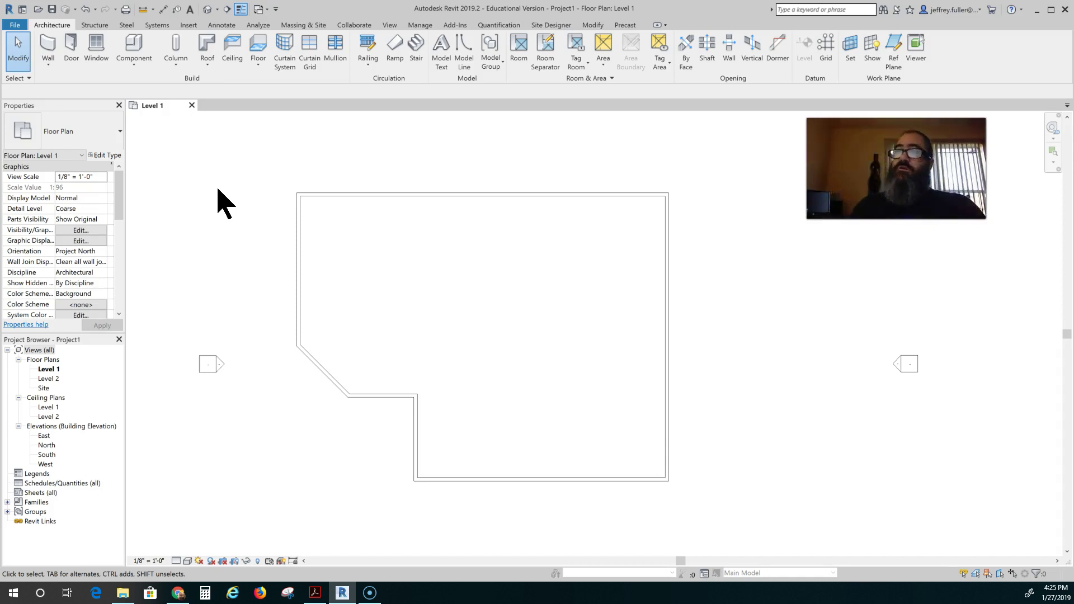
click(216, 248)
click(229, 264)
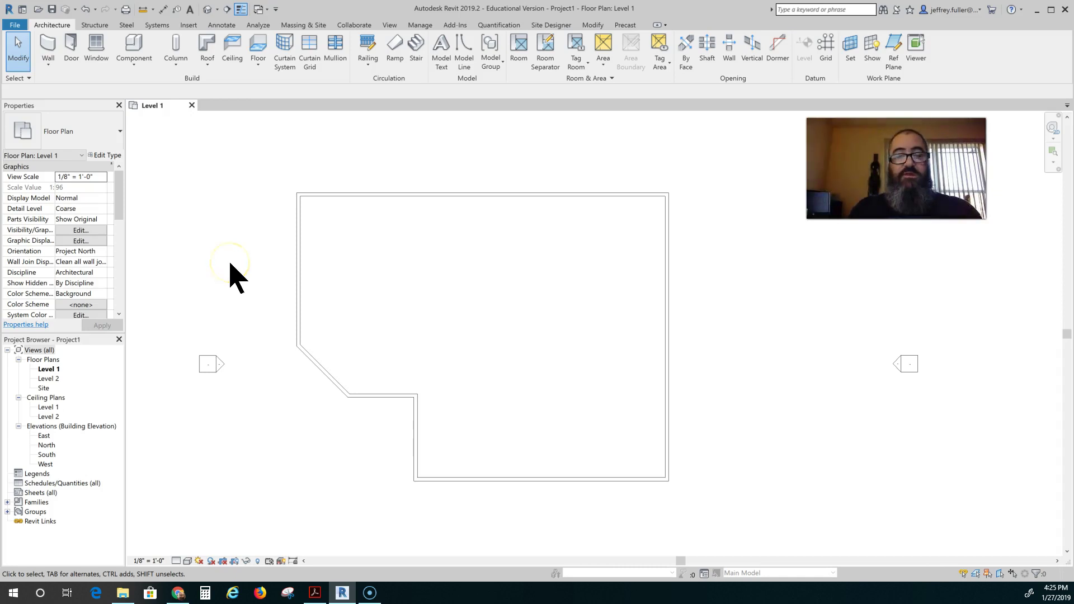